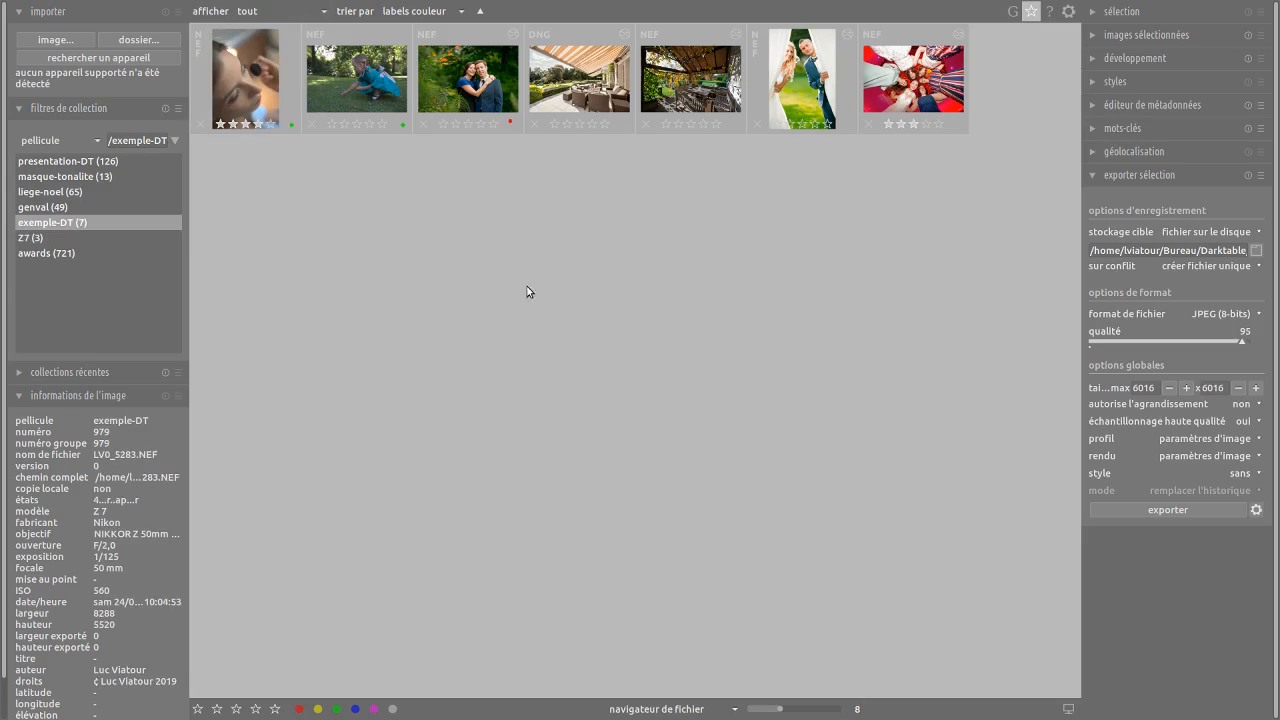
Open the makeup portrait, the first NEF image, in the darkroom and expand the additional modules list.
{"action": "double_click", "coordinate": [257, 86]}
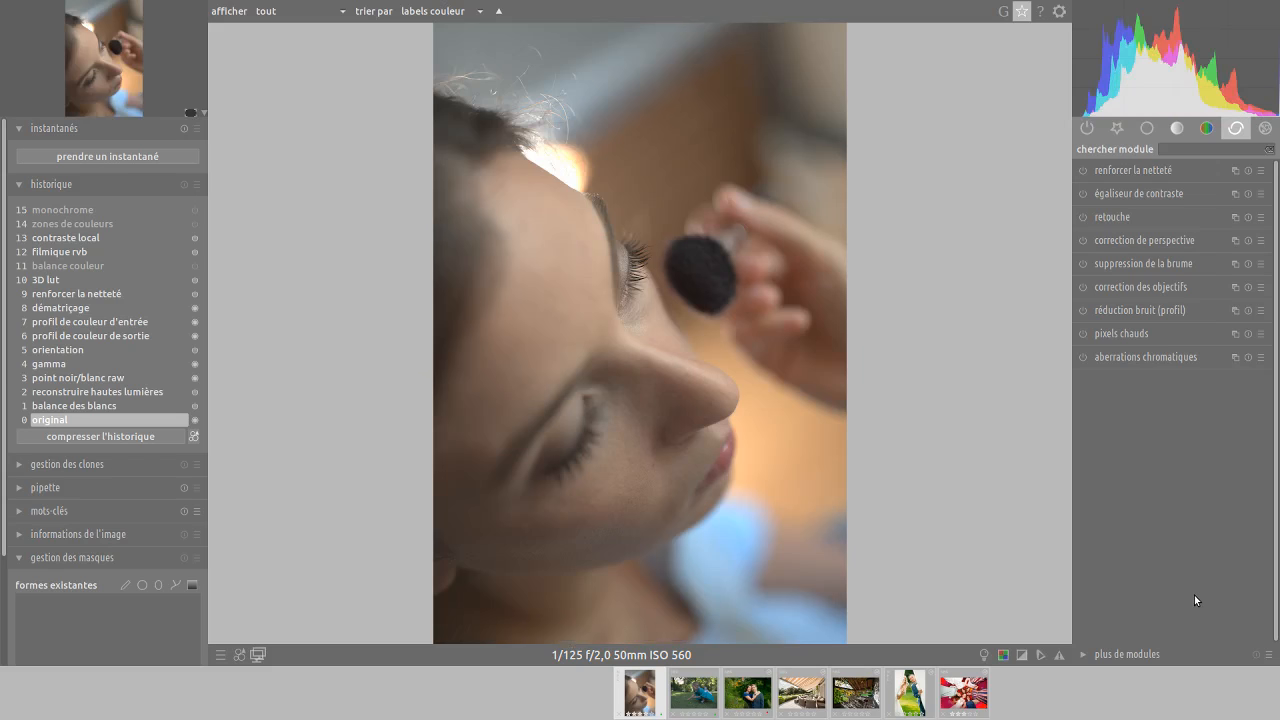
{"action": "left_click", "coordinate": [1131, 654]}
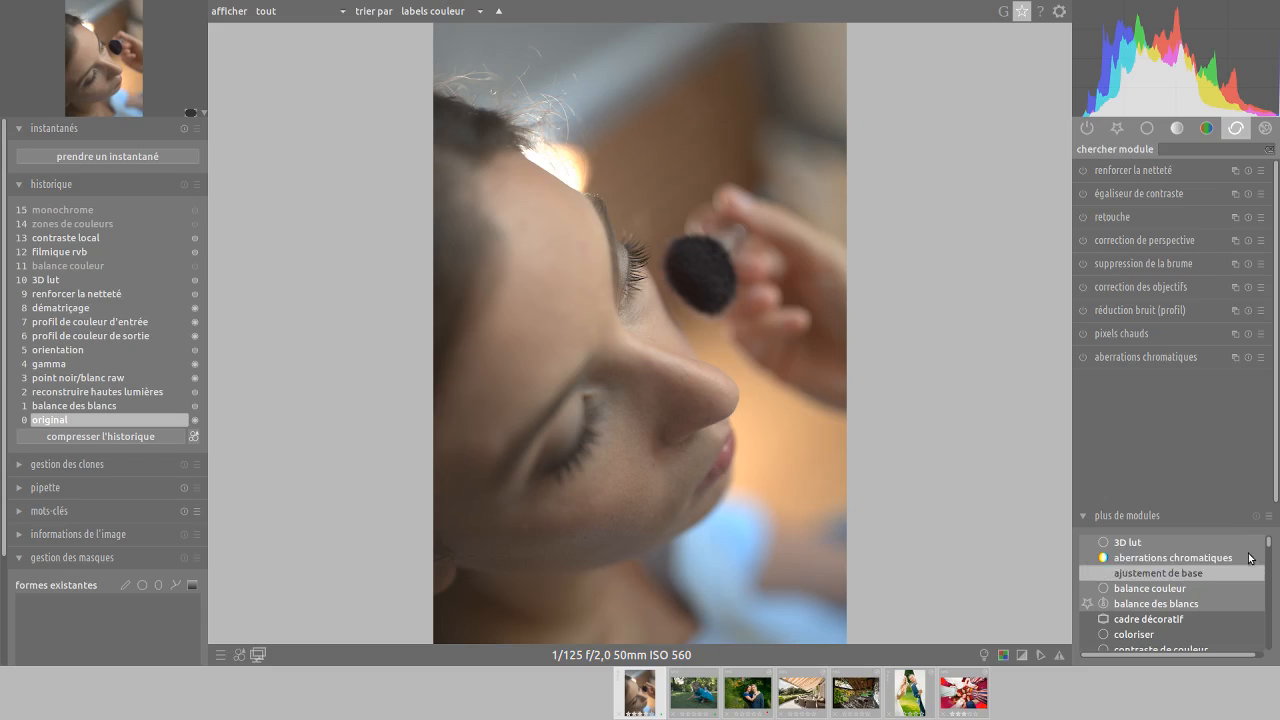
{"action": "left_click", "coordinate": [1172, 557]}
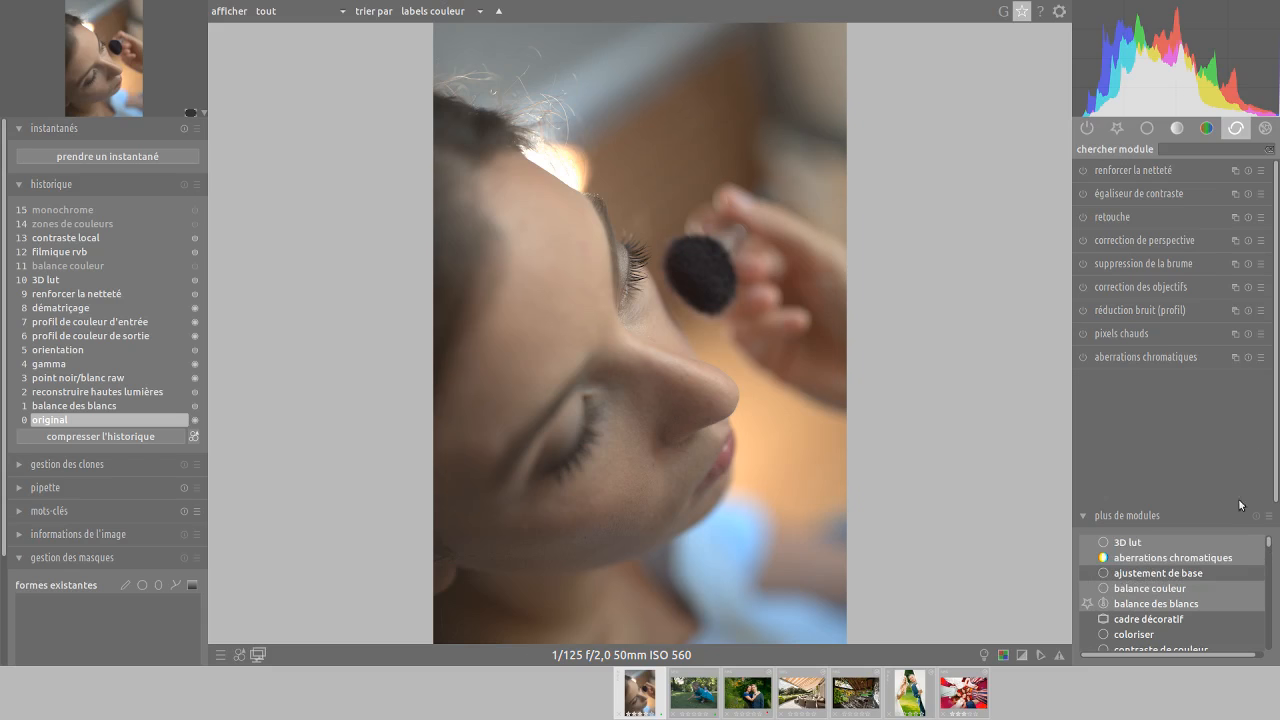
Apply the "groupe: tous les modules" preset and look through the correction, tone and colour module groups.
{"action": "left_click", "coordinate": [1269, 519]}
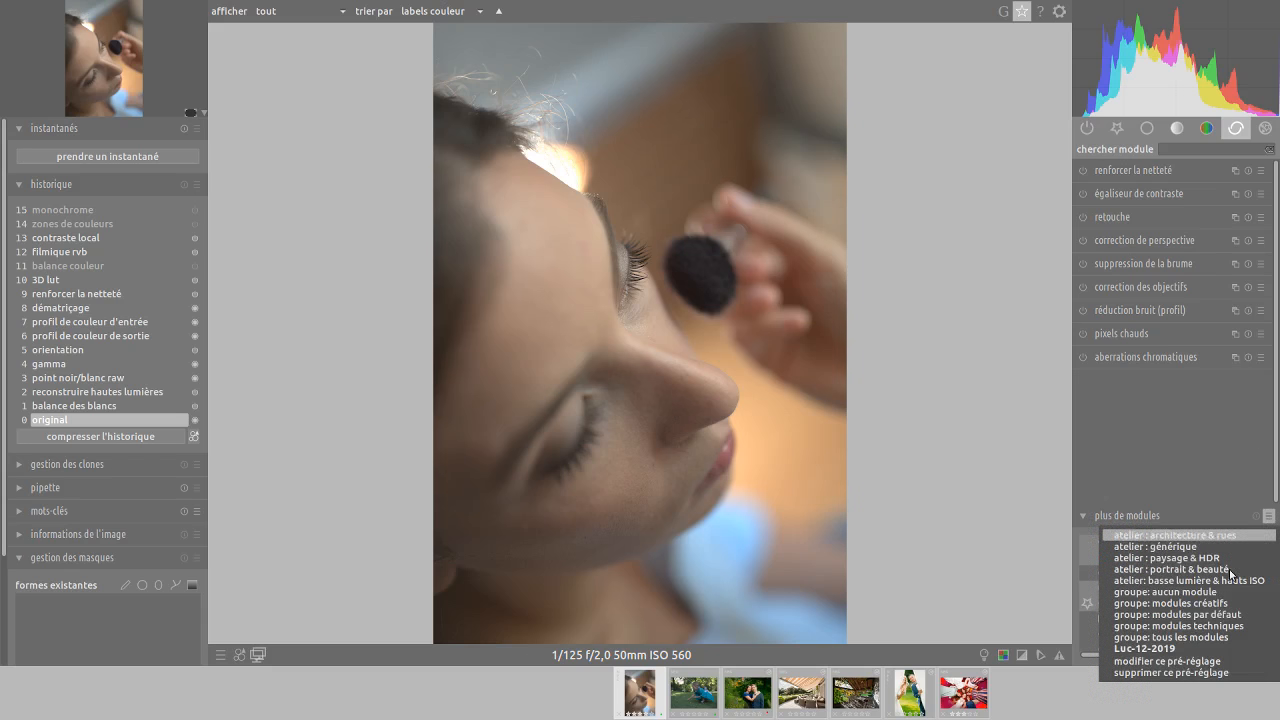
{"action": "left_click", "coordinate": [1191, 648]}
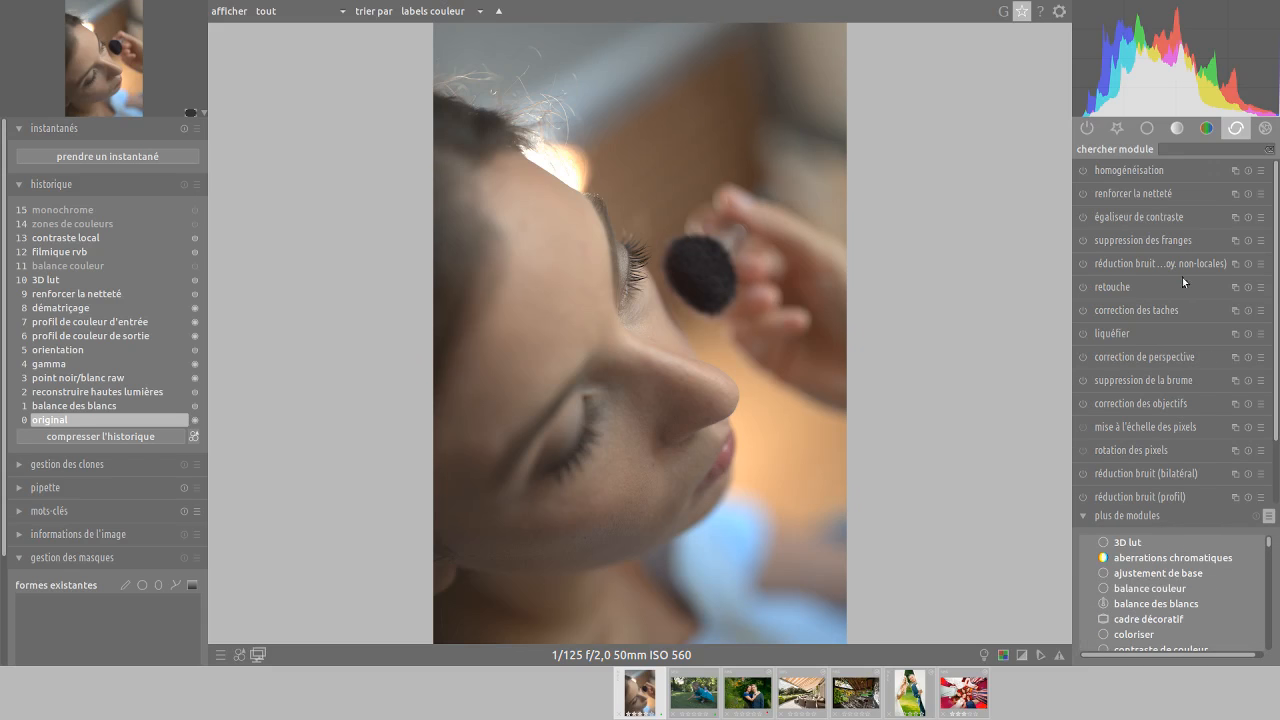
{"action": "scroll", "coordinate": [1276, 231], "scroll_direction": "down", "scroll_amount": 2}
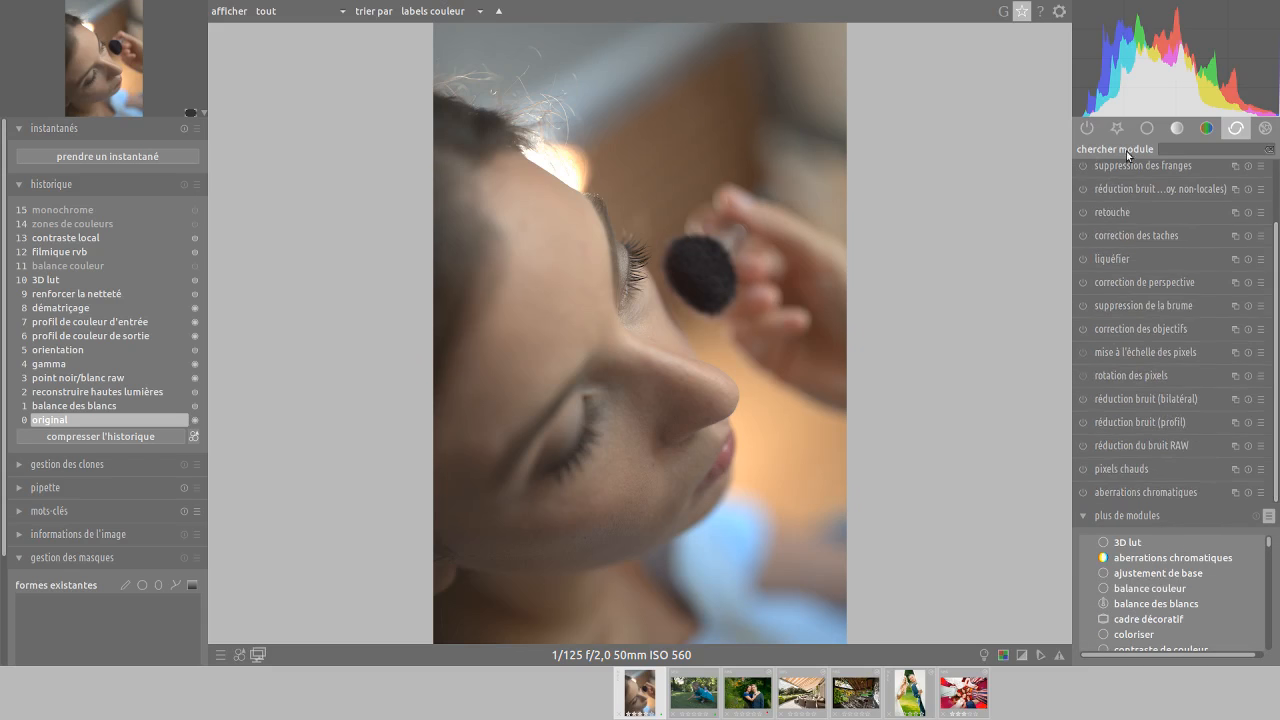
{"action": "left_click", "coordinate": [1147, 128]}
{"action": "left_click", "coordinate": [1176, 130]}
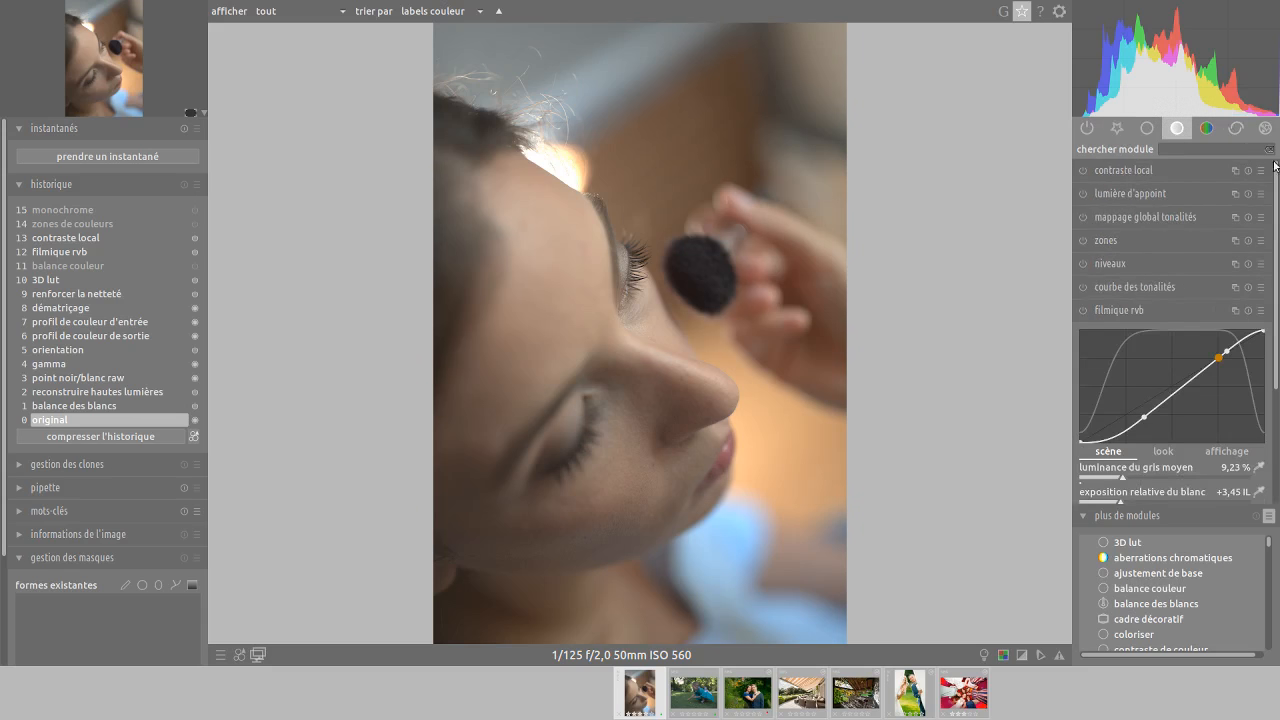
{"action": "scroll", "coordinate": [1275, 335], "scroll_direction": "down", "scroll_amount": 2}
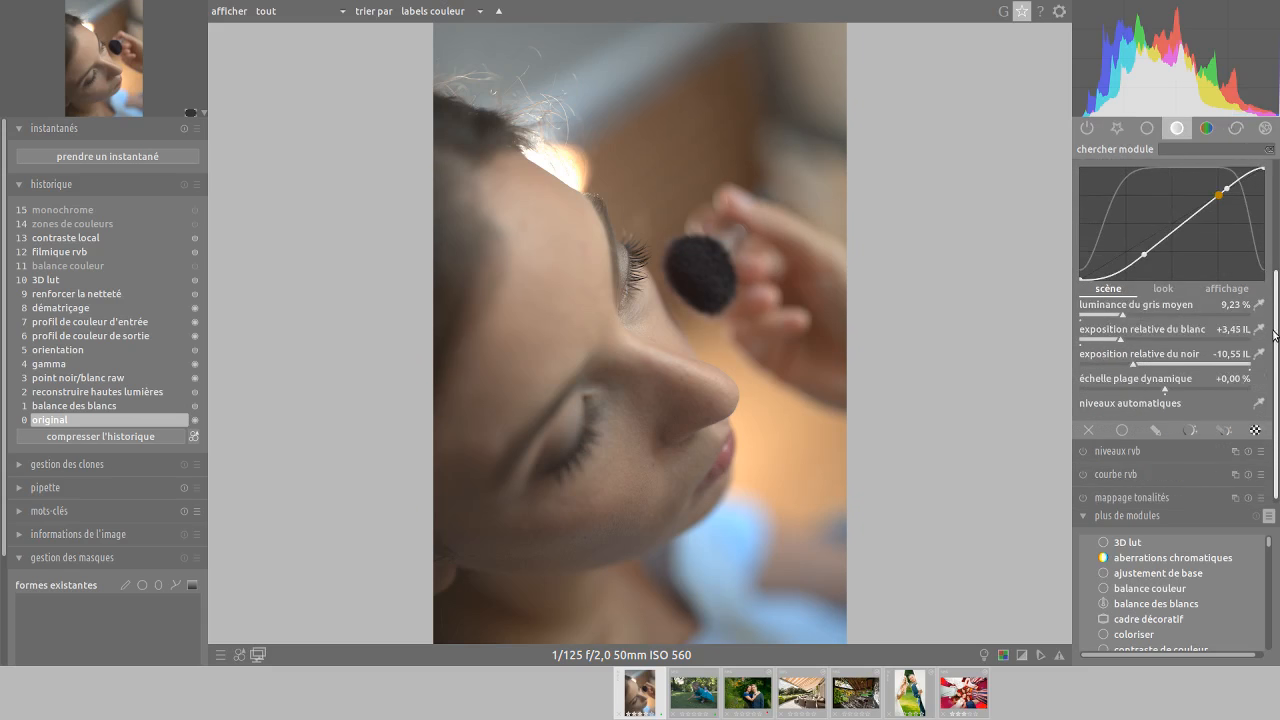
{"action": "left_click", "coordinate": [1206, 128]}
{"action": "left_click_drag", "start_coordinate": [1273, 236], "coordinate": [1276, 262]}
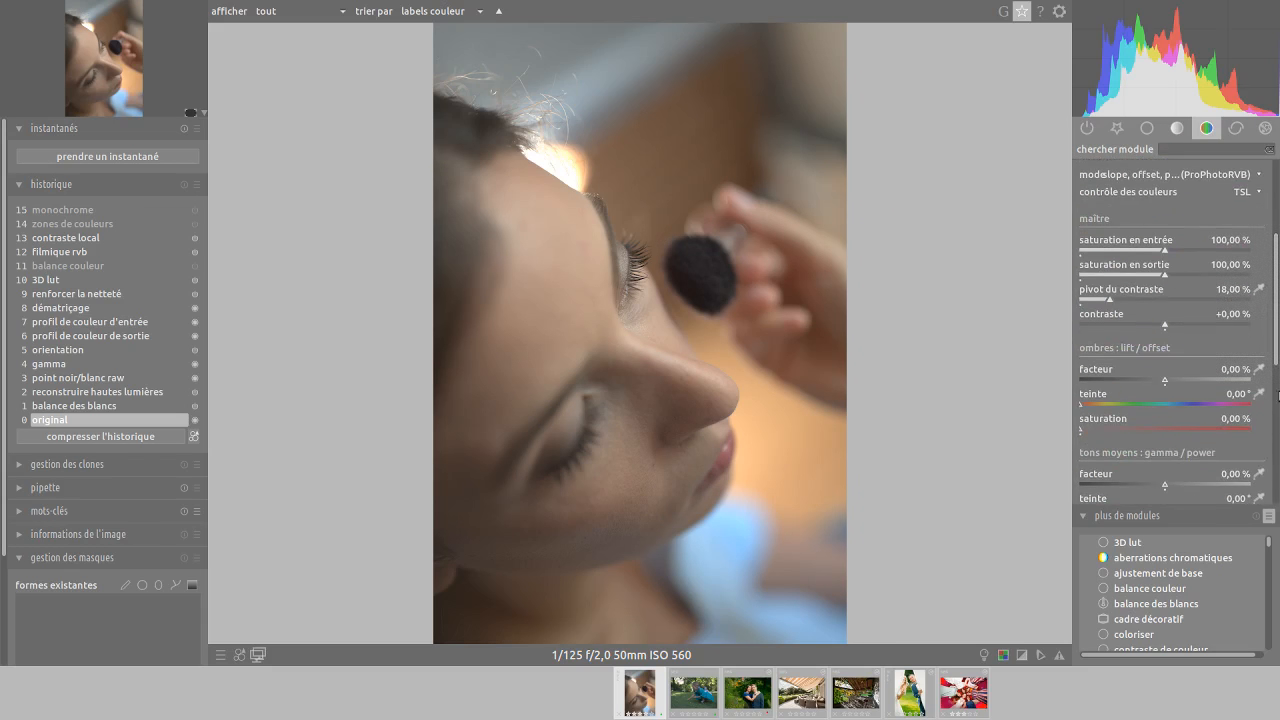
Apply the "atelier : architecture & rues" module preset and look through its module groups.
{"action": "left_click", "coordinate": [1268, 517]}
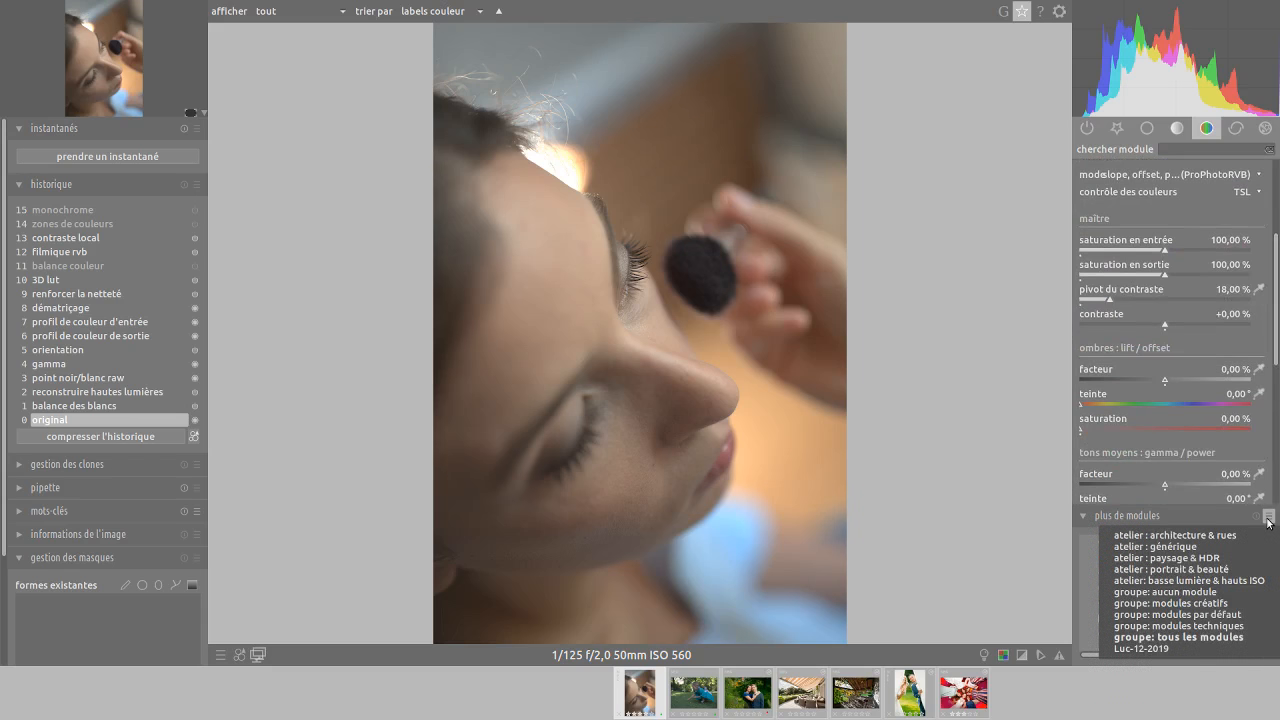
{"action": "left_click", "coordinate": [1213, 537]}
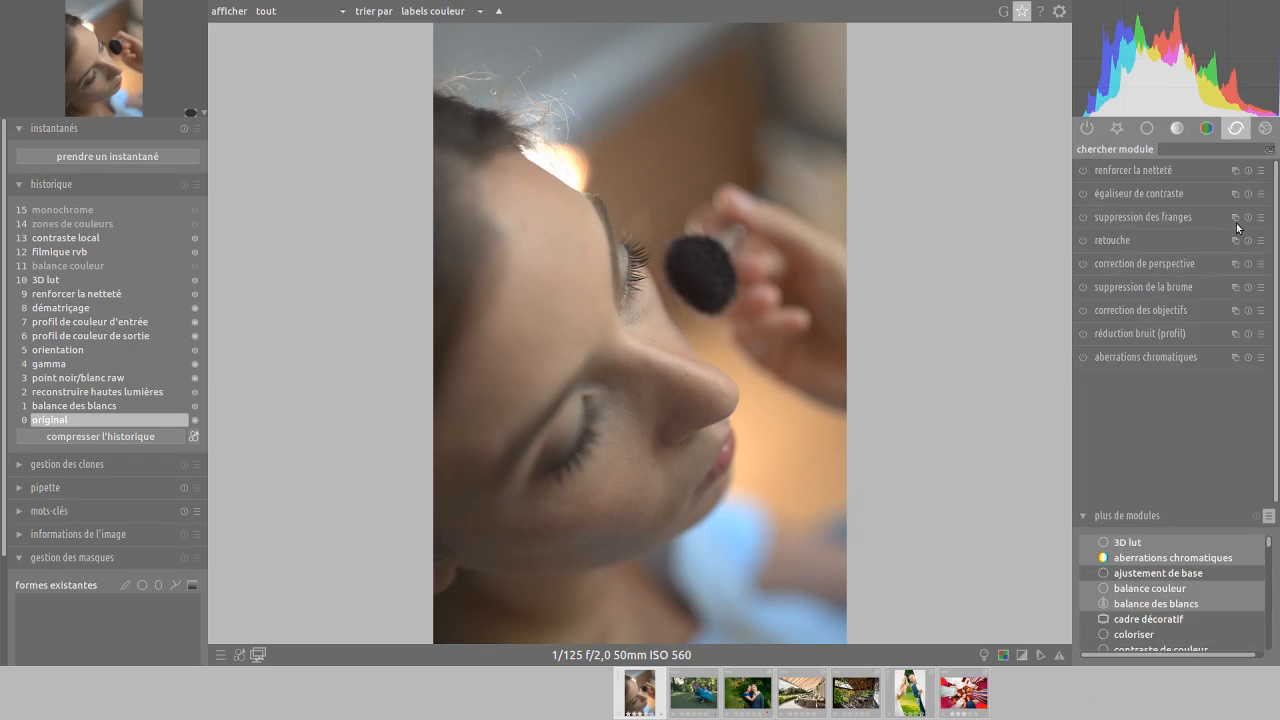
{"action": "left_click", "coordinate": [1237, 130]}
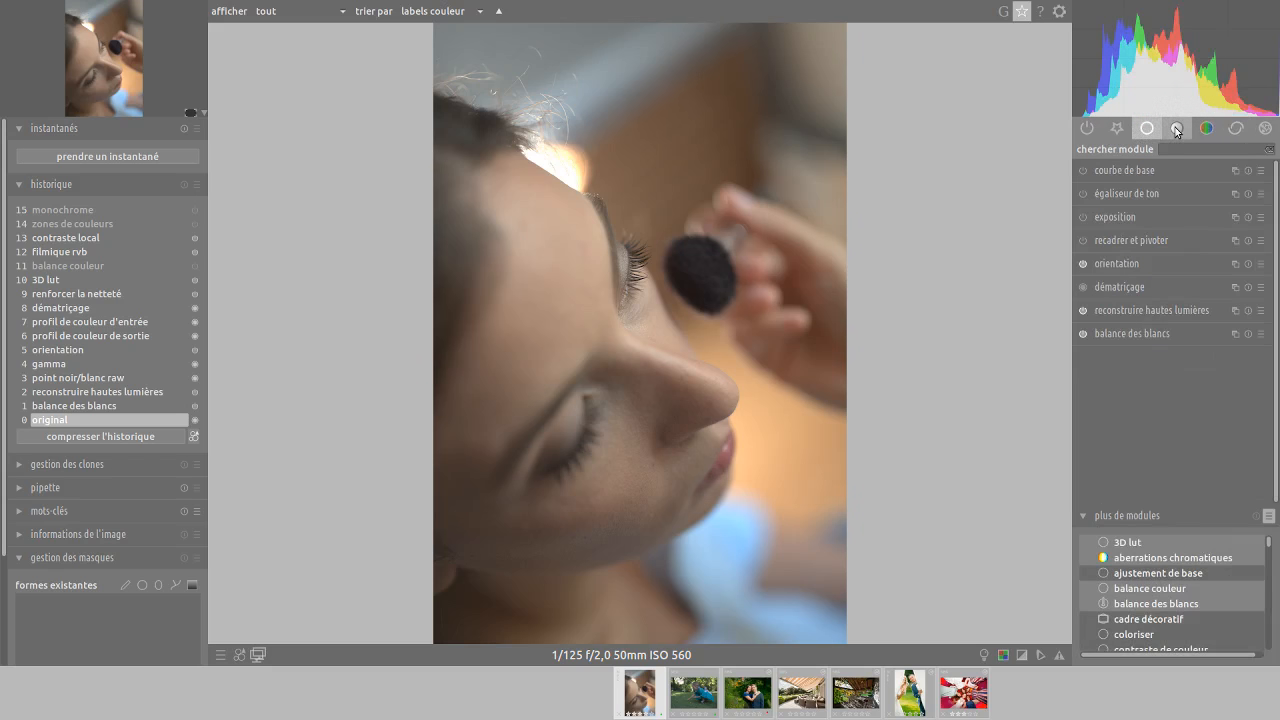
{"action": "left_click", "coordinate": [1238, 135]}
{"action": "left_click", "coordinate": [1266, 133]}
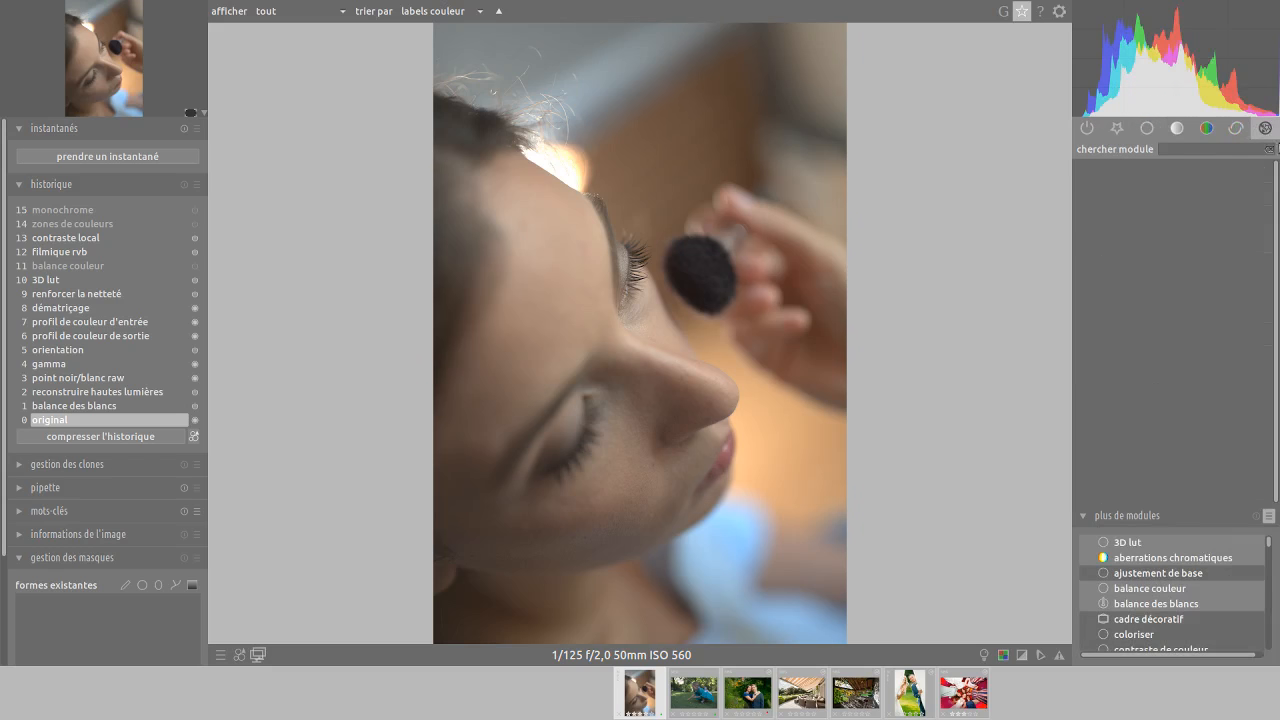
{"action": "left_click", "coordinate": [1148, 129]}
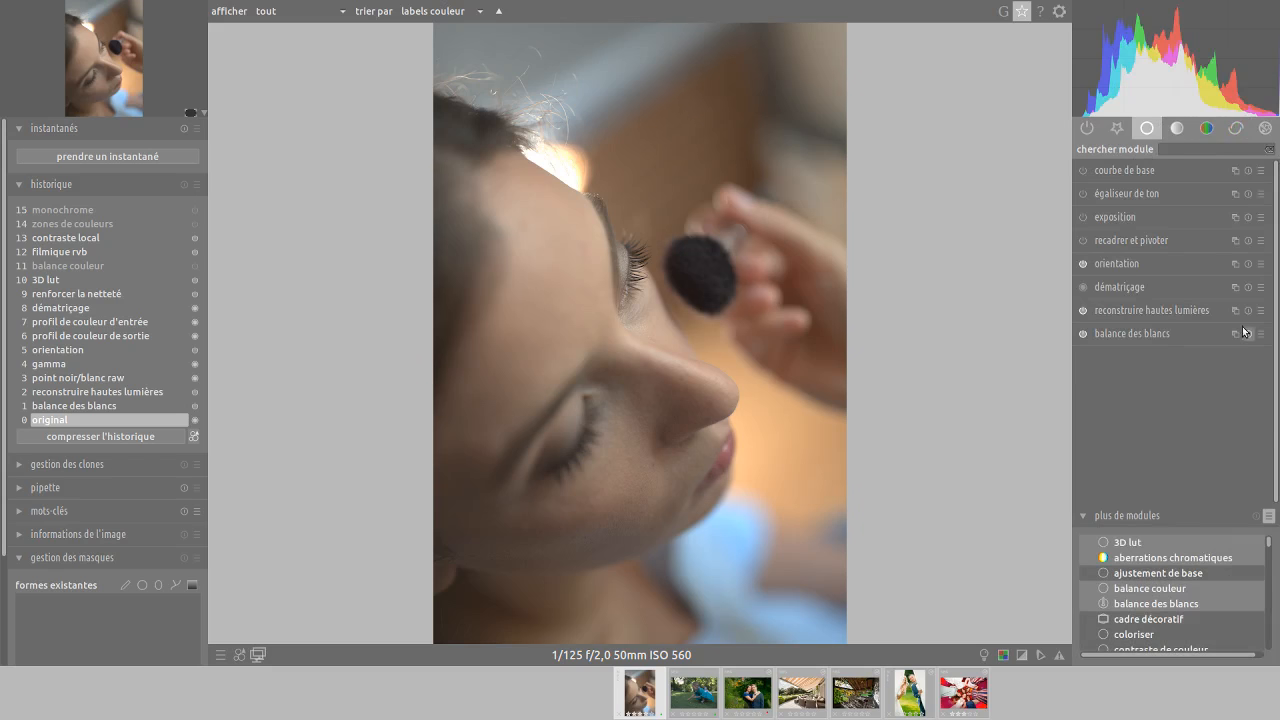
Apply the custom 12-2019 module preset and review its tone, colour, correction and effects groups.
{"action": "left_click", "coordinate": [1271, 516]}
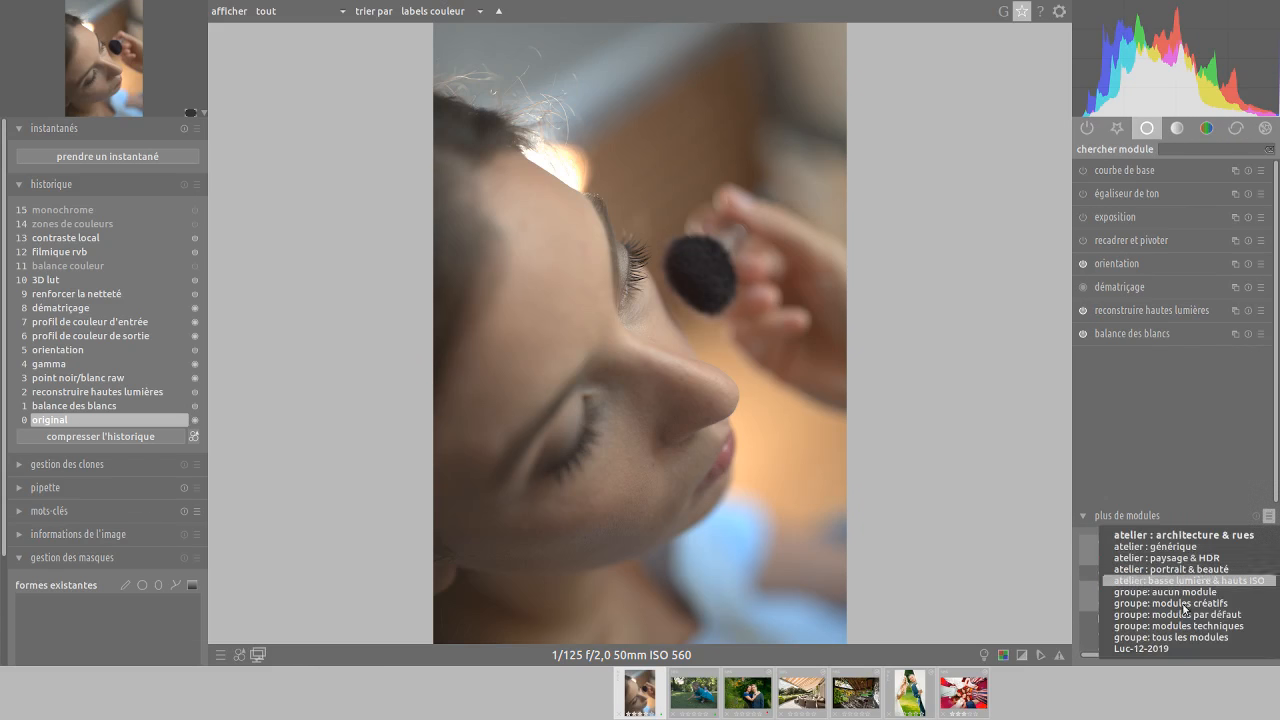
{"action": "left_click", "coordinate": [1169, 643]}
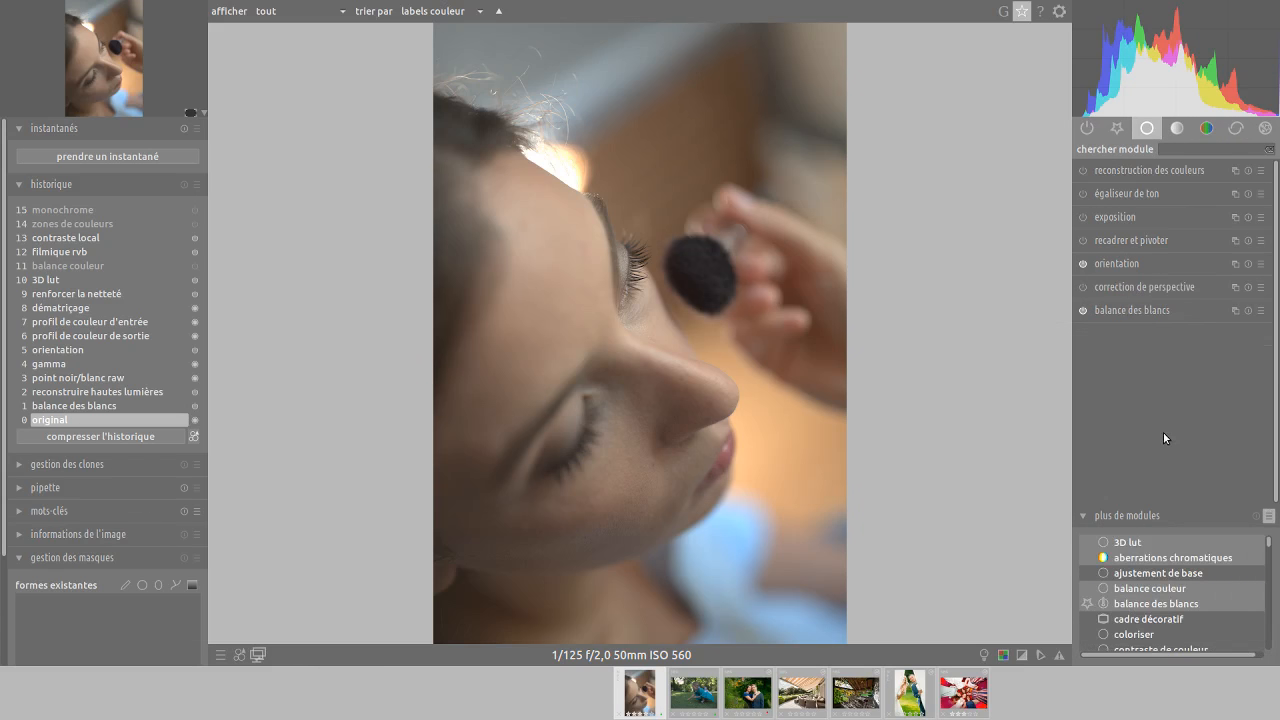
{"action": "left_click", "coordinate": [1177, 128]}
{"action": "left_click", "coordinate": [1208, 129]}
{"action": "left_click", "coordinate": [1236, 129]}
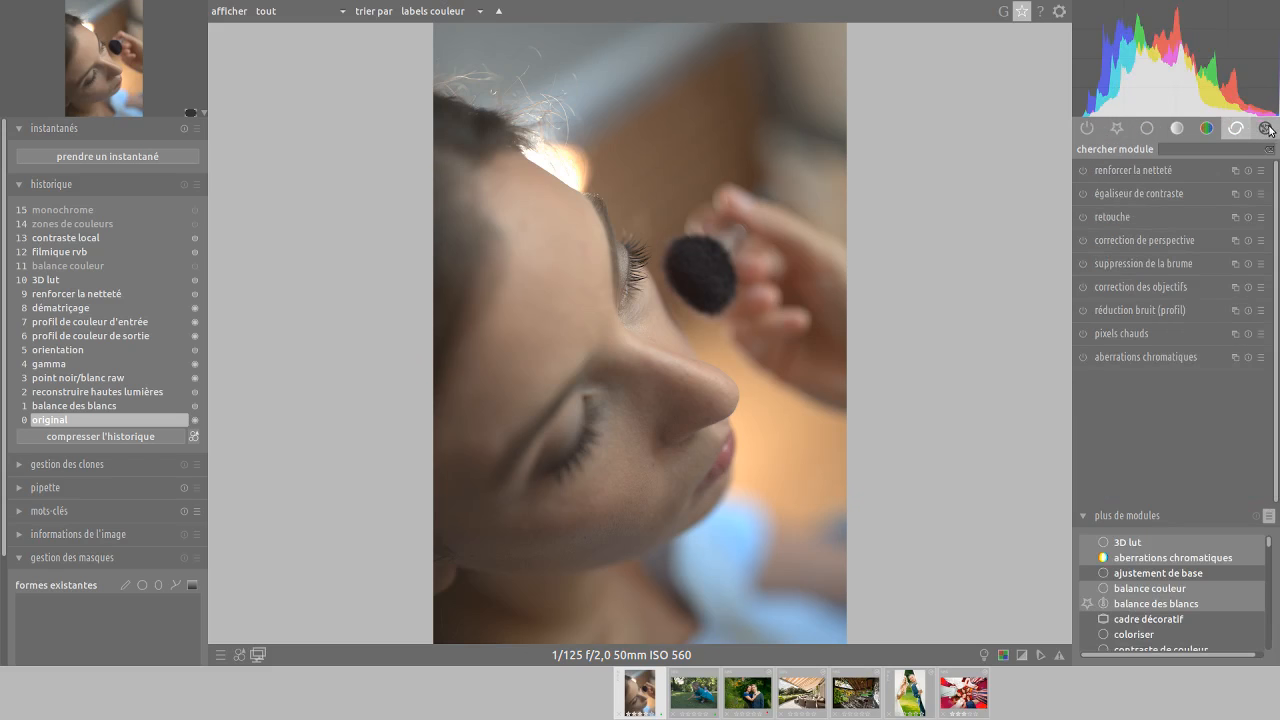
{"action": "left_click", "coordinate": [1265, 128]}
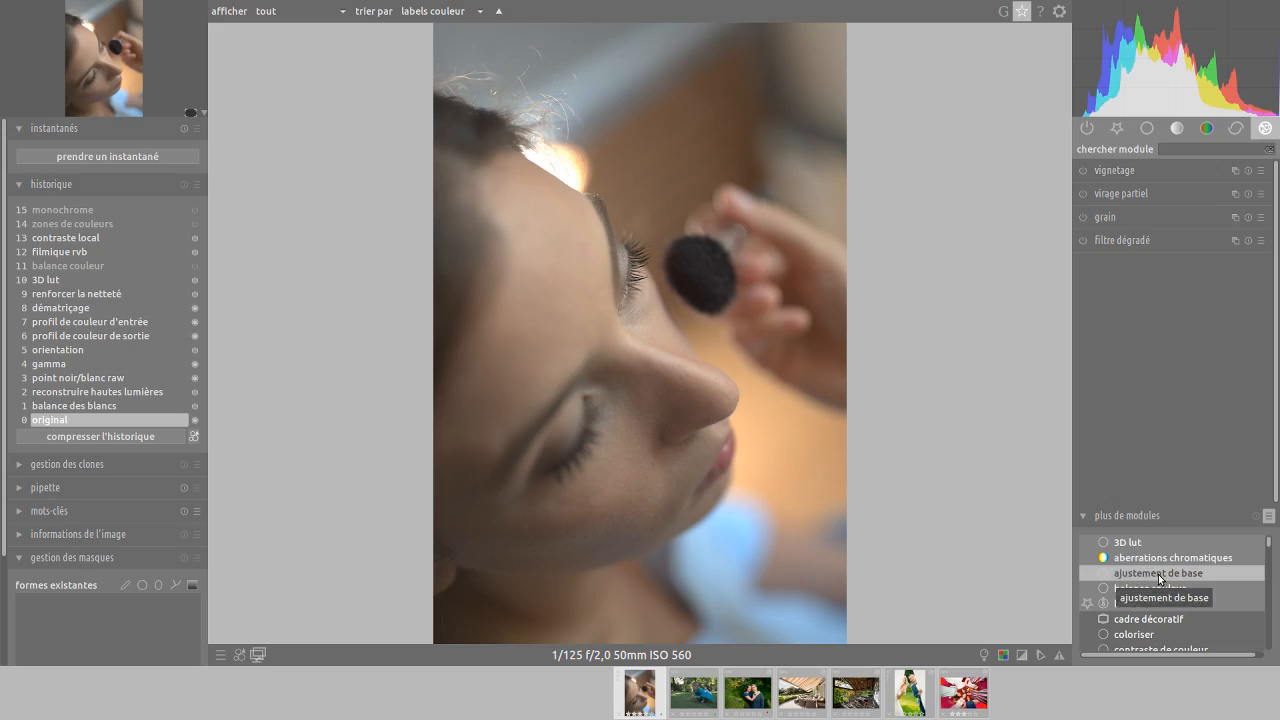
Check the favourites marking in the additional modules list and the options for editing or deleting the active module preset.
{"action": "left_click", "coordinate": [1088, 606]}
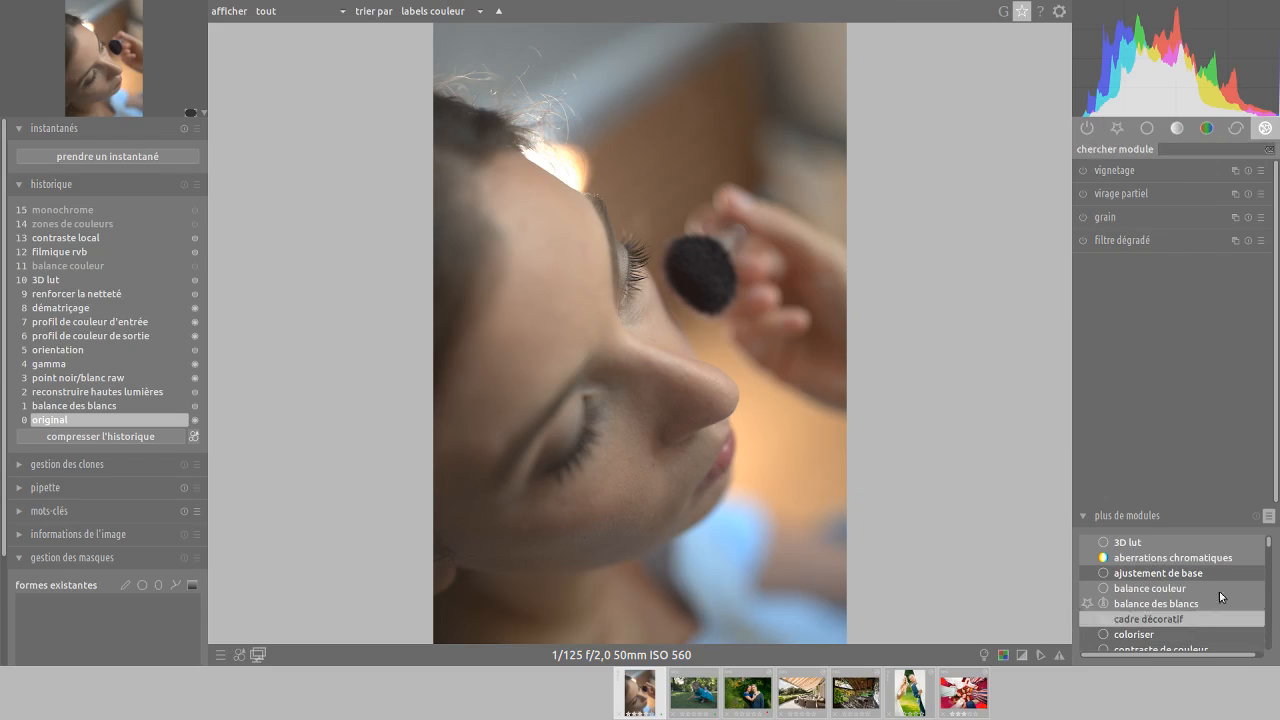
{"action": "left_click", "coordinate": [1269, 516]}
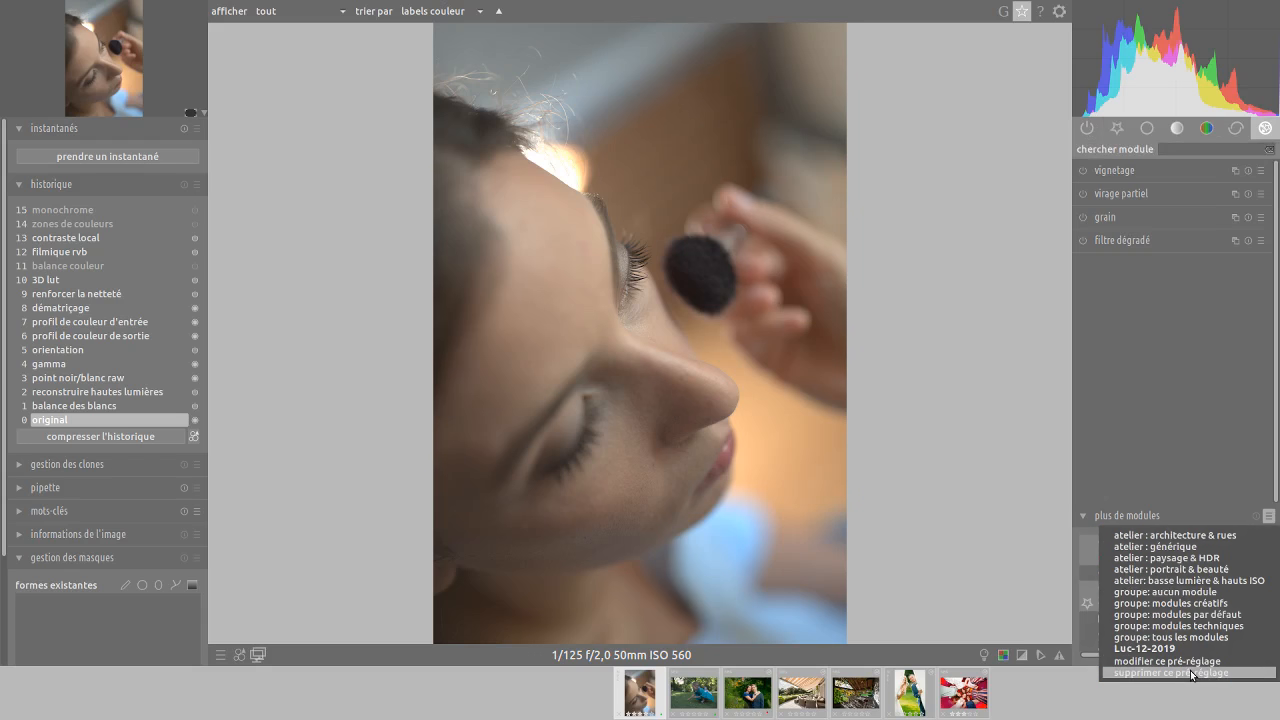
{"action": "left_click", "coordinate": [1169, 337]}
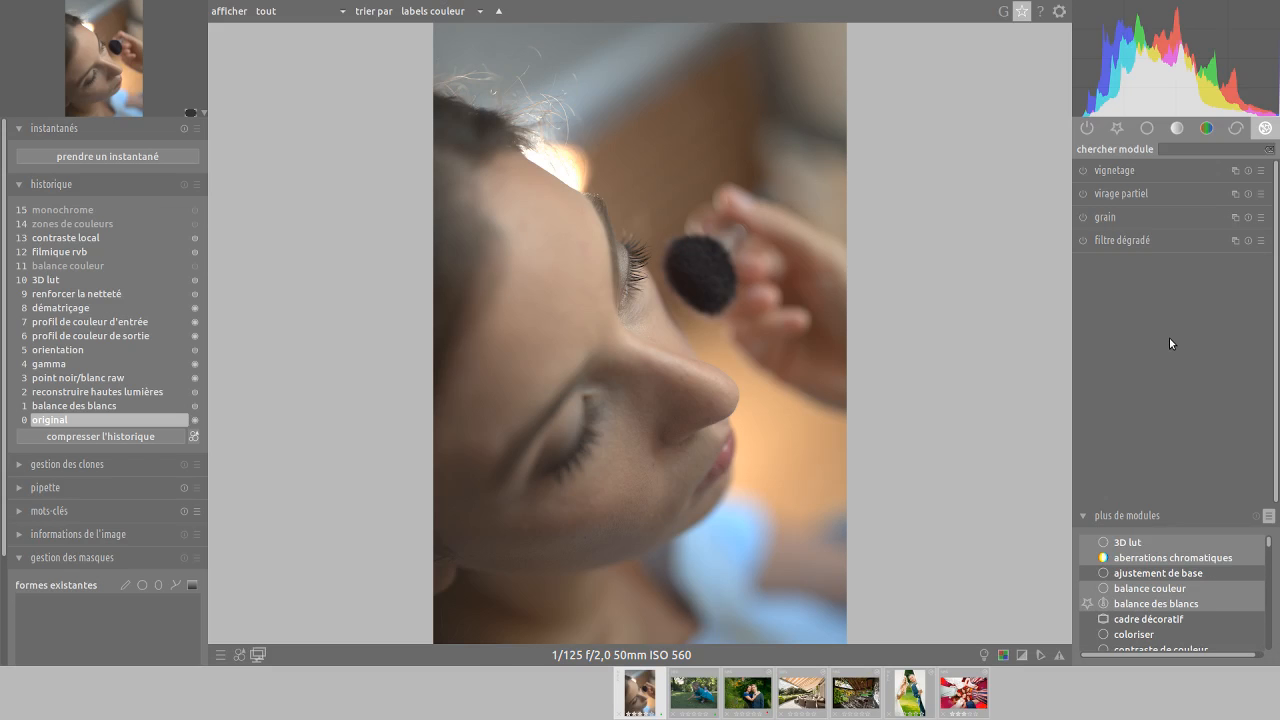
Show the basic module group and collapse the additional modules list.
{"action": "left_click", "coordinate": [1147, 130]}
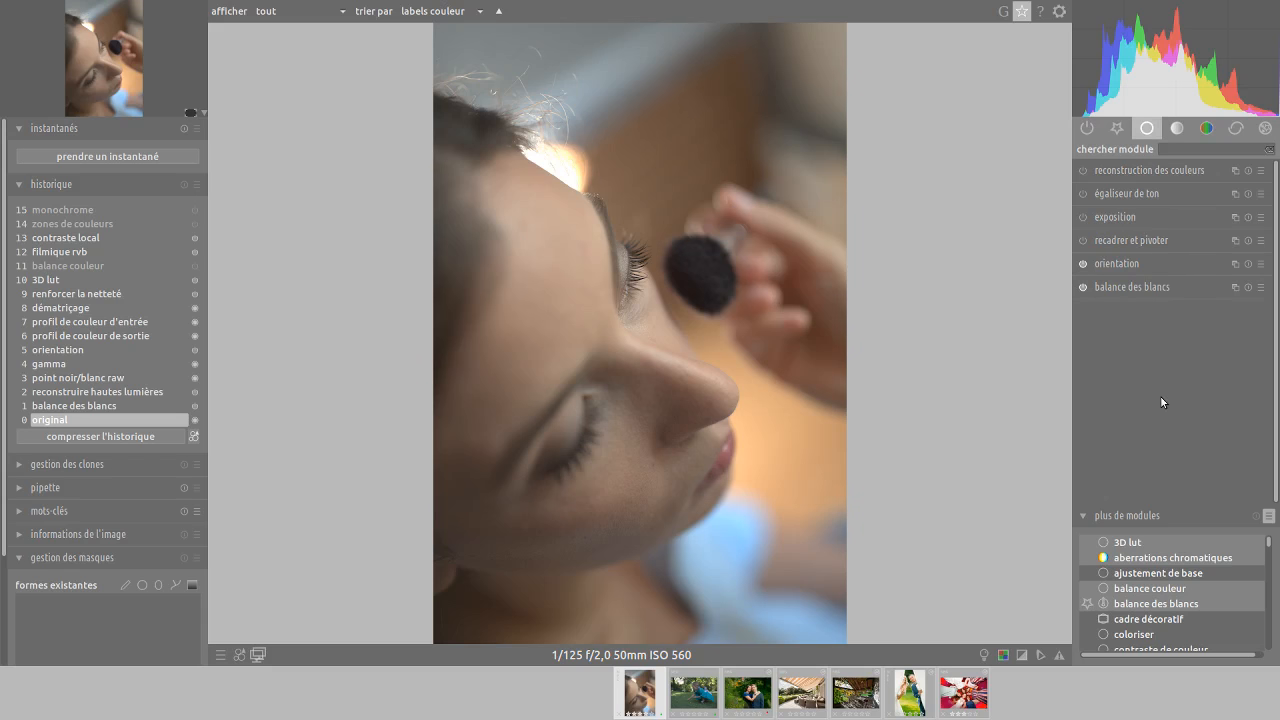
{"action": "left_click", "coordinate": [1080, 516]}
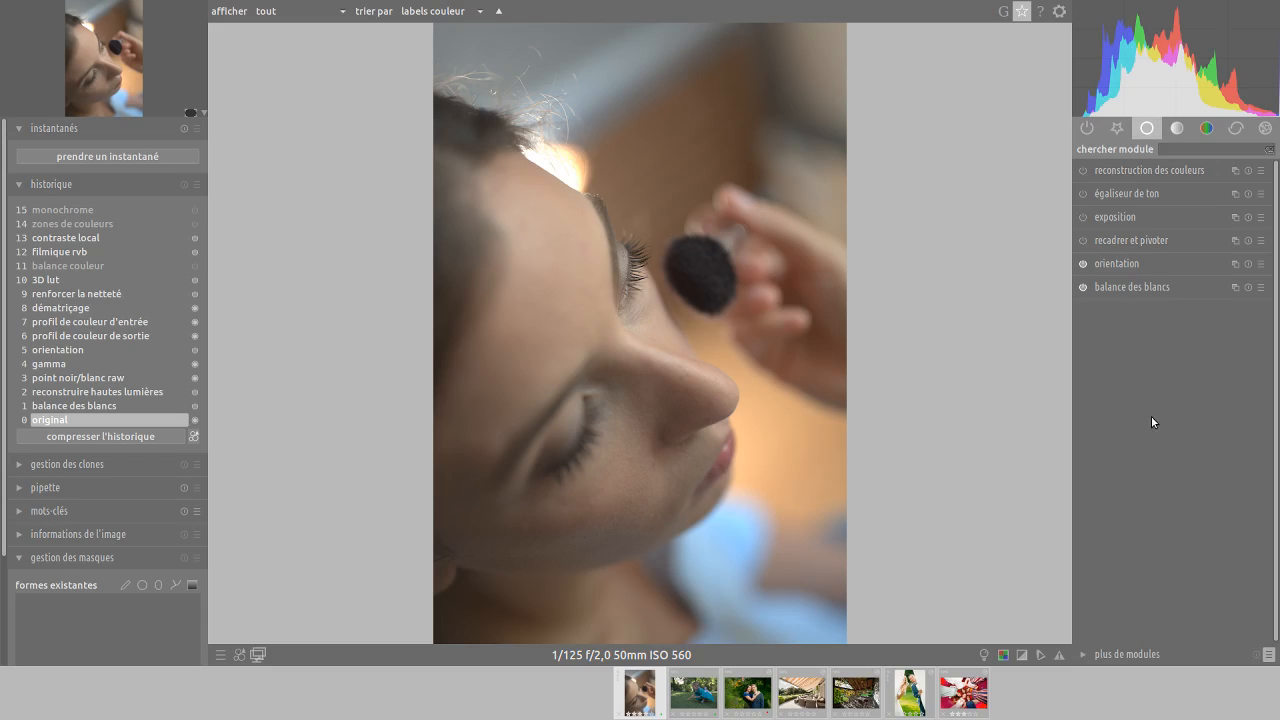
{"action": "left_click", "coordinate": [1147, 128]}
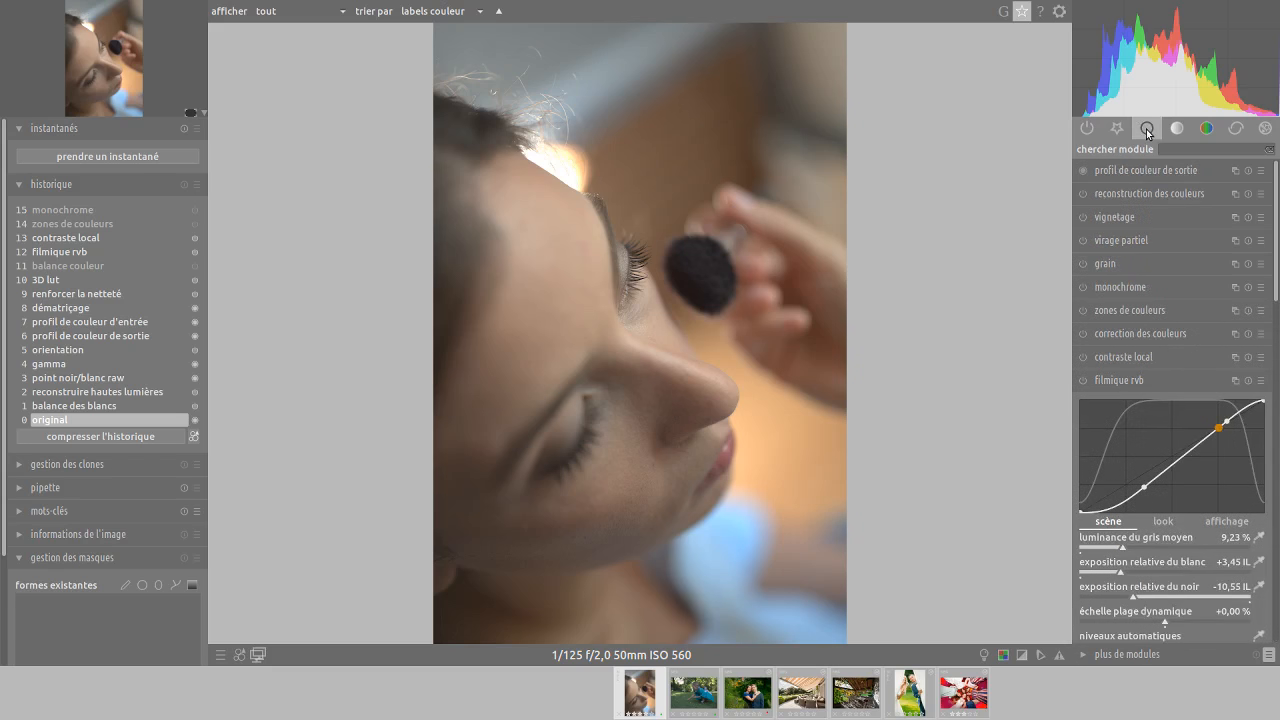
{"action": "left_click", "coordinate": [1147, 130]}
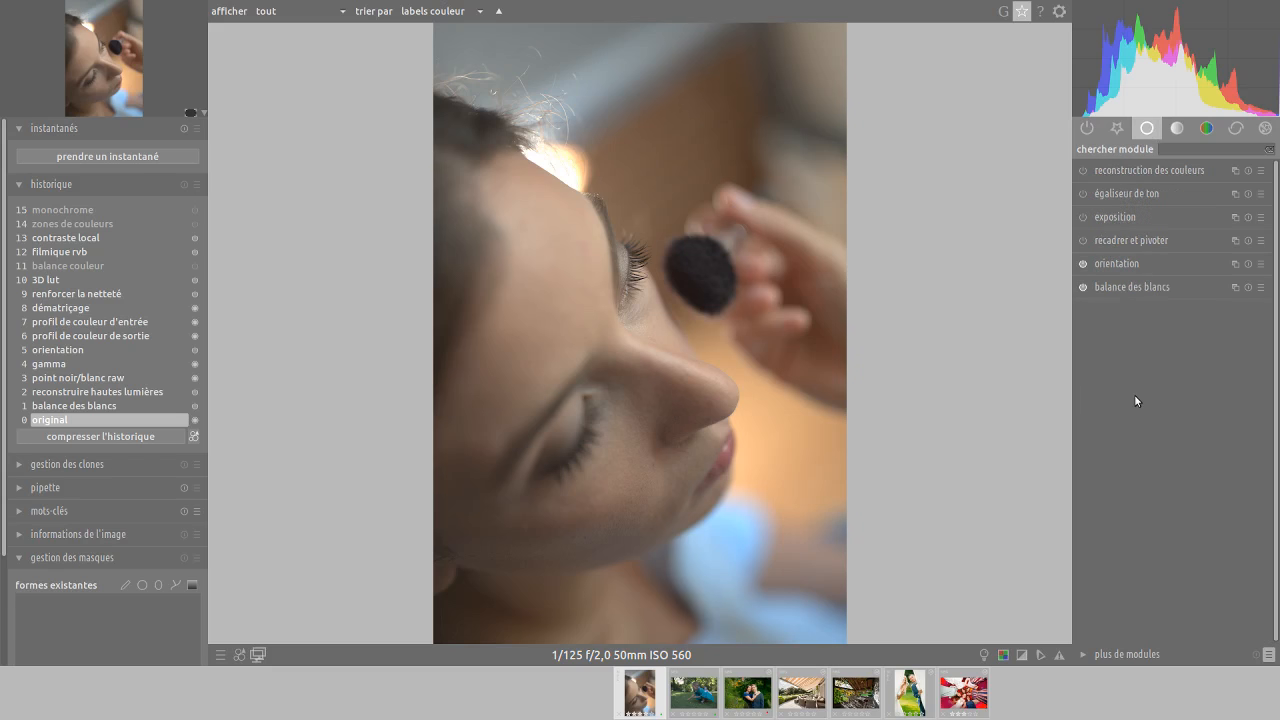
Examine the sliders and preset choice of the "balance des blancs" module, and collapse it.
{"action": "left_click", "coordinate": [1132, 287]}
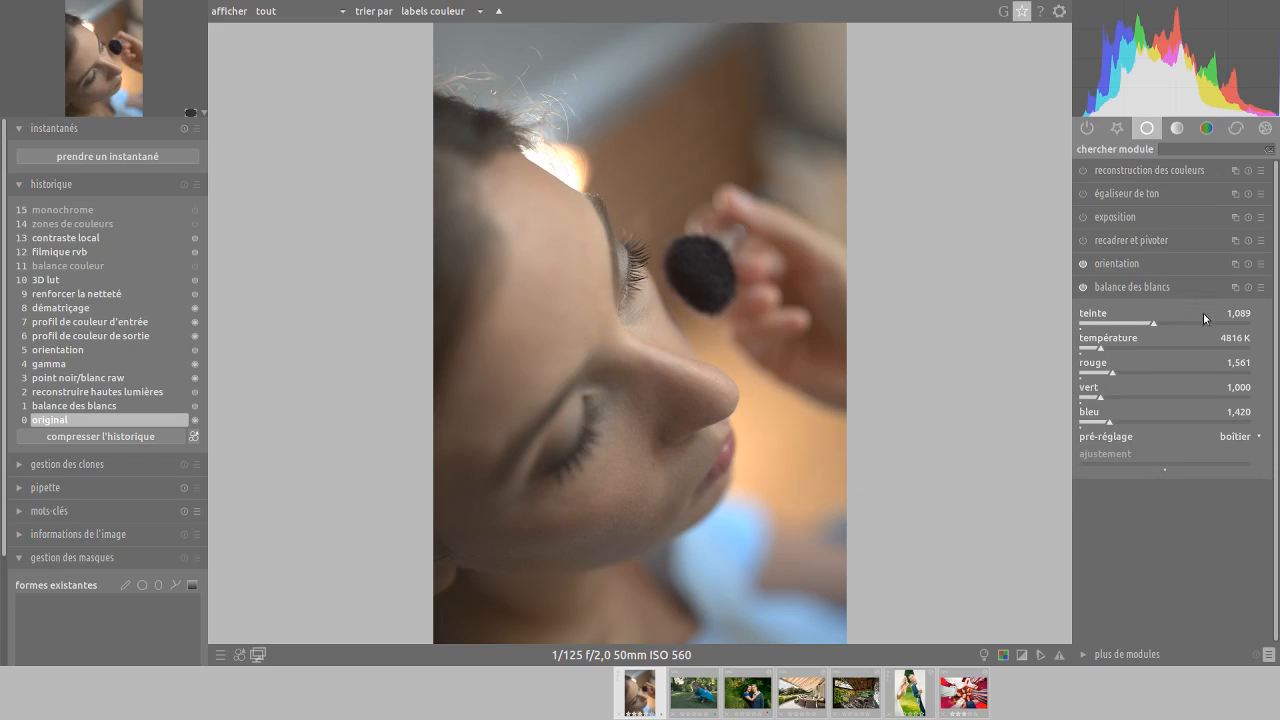
{"action": "left_click", "coordinate": [1244, 439]}
{"action": "left_click", "coordinate": [1116, 291]}
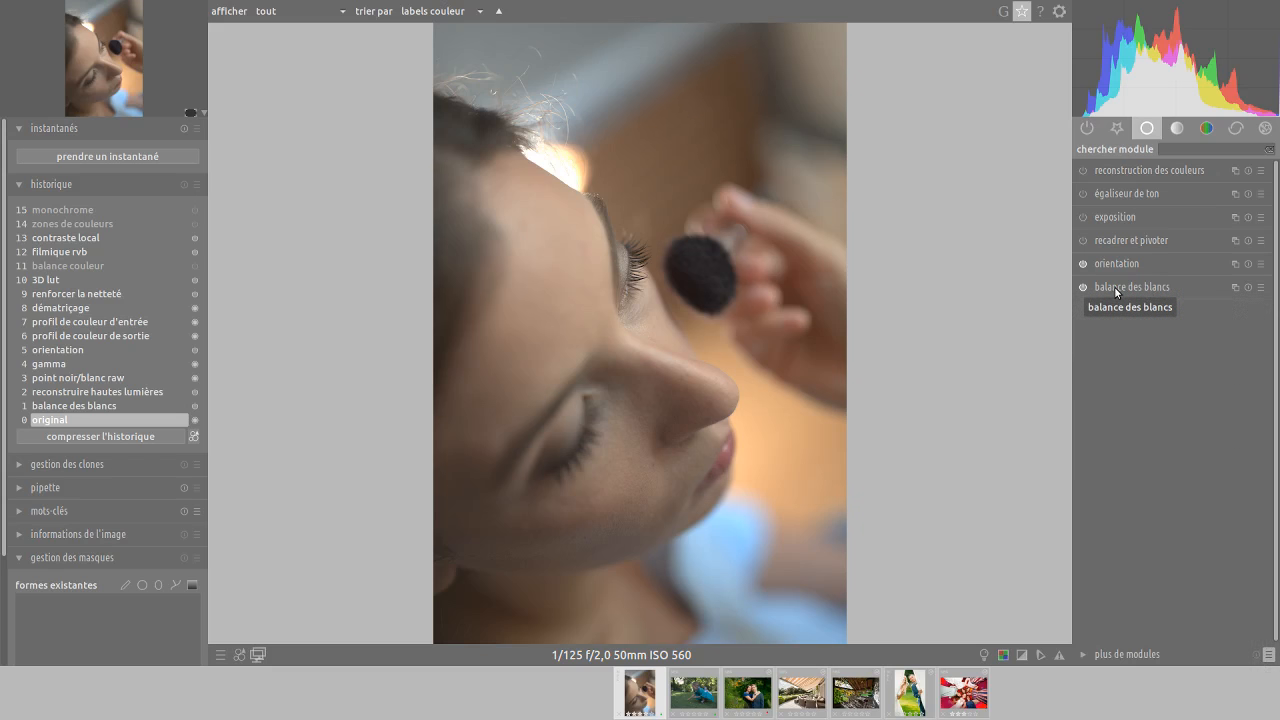
Try rotating the portrait to landscape with the "orientation" module, reset the module and collapse it.
{"action": "left_click", "coordinate": [1118, 265]}
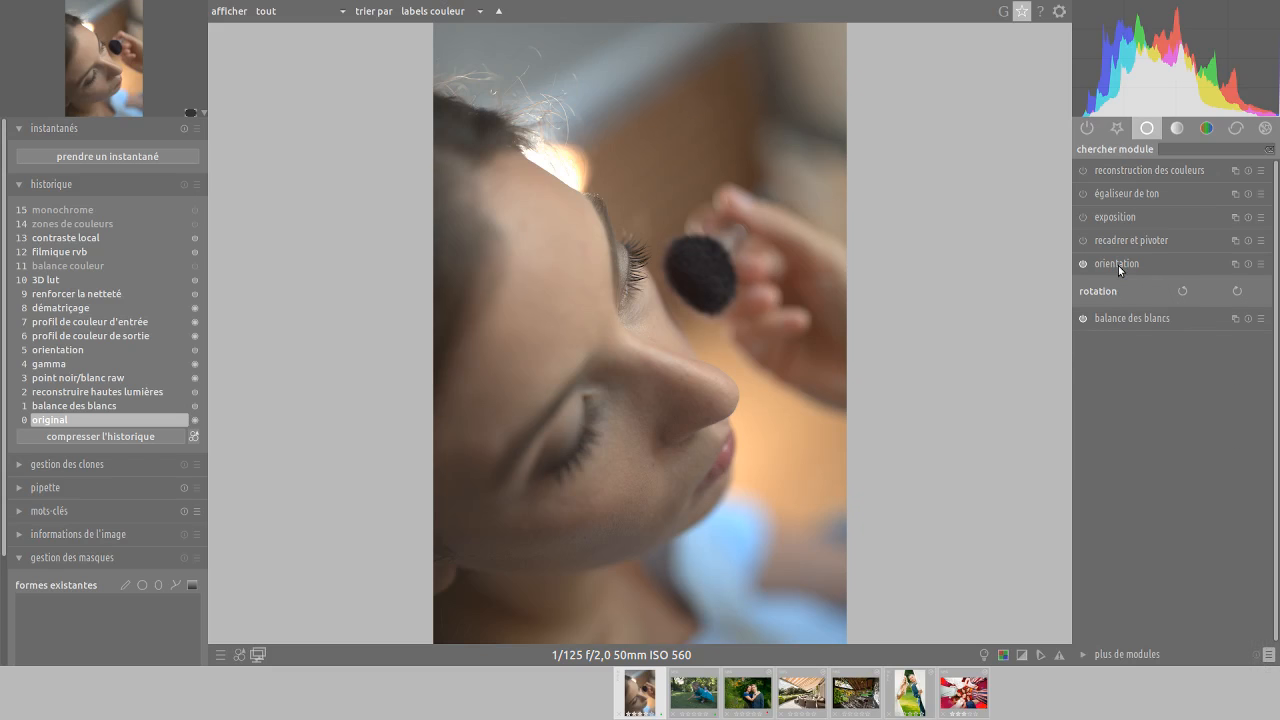
{"action": "left_click", "coordinate": [1184, 296]}
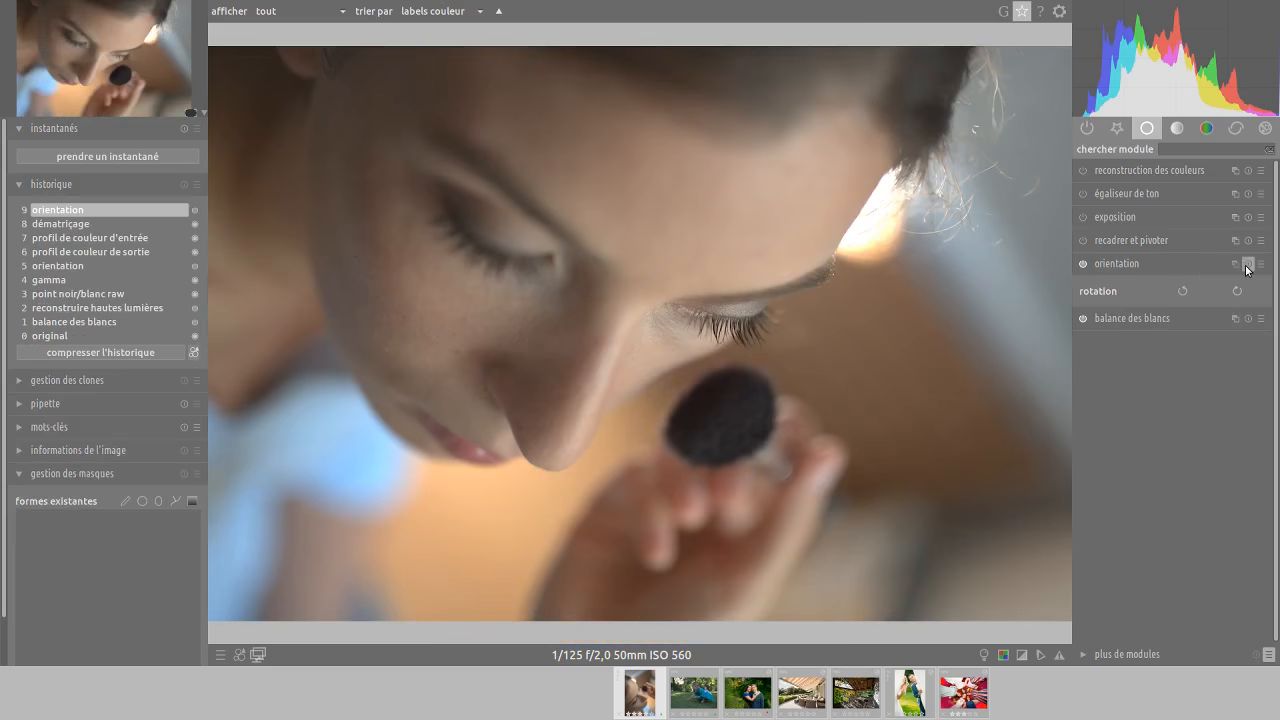
{"action": "left_click", "coordinate": [1247, 266]}
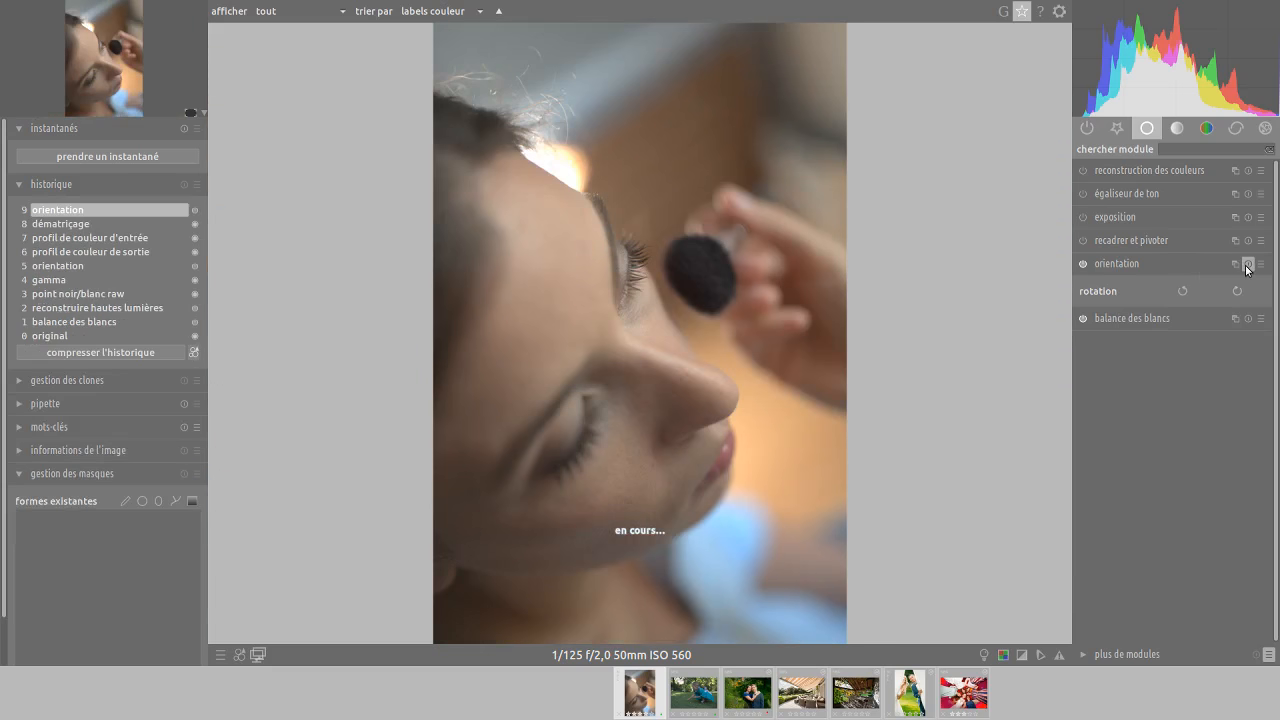
{"action": "left_click", "coordinate": [1106, 268]}
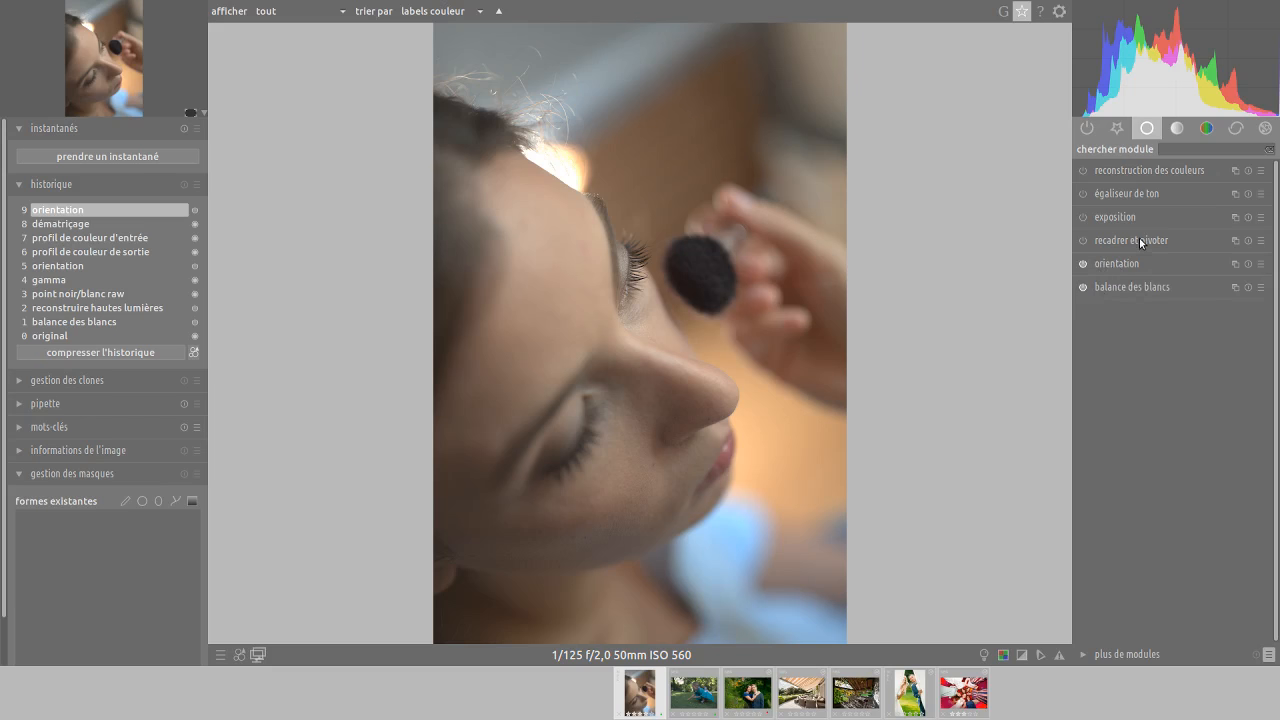
Examine the settings of the "recadrer et pivoter" and "exposition" modules, collapsing each one.
{"action": "left_click", "coordinate": [1139, 240]}
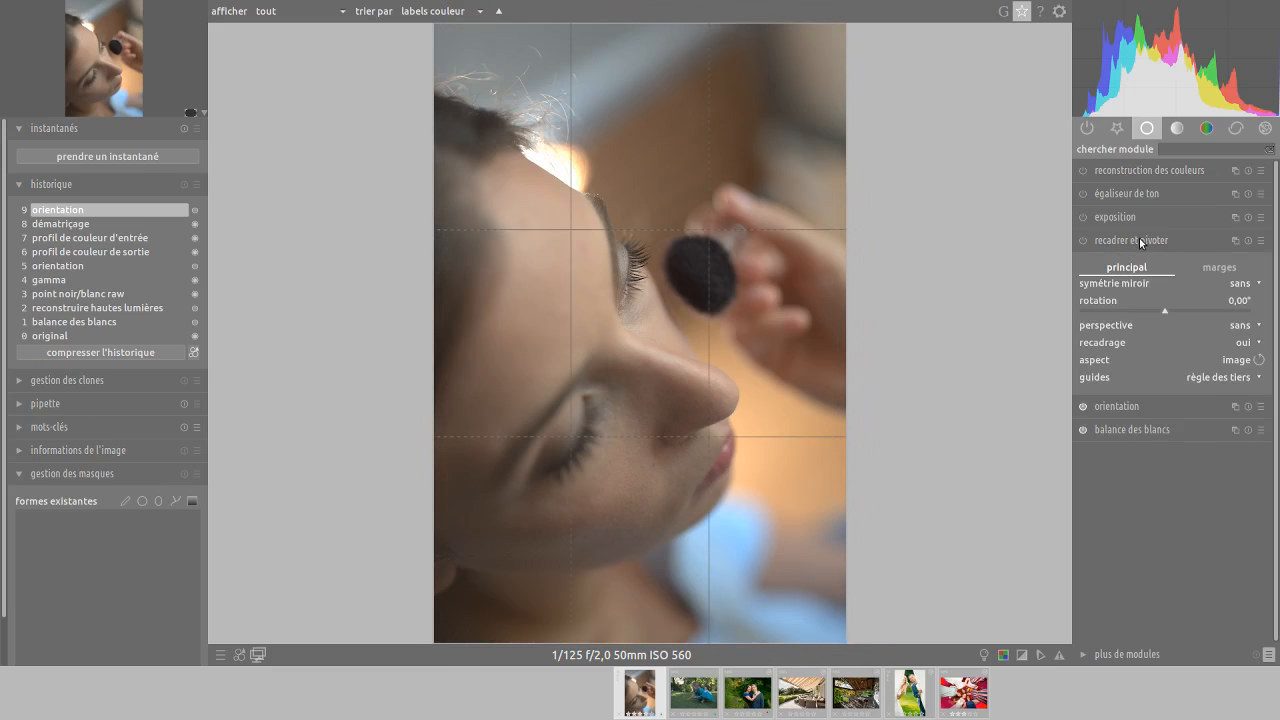
{"action": "left_click", "coordinate": [1140, 241]}
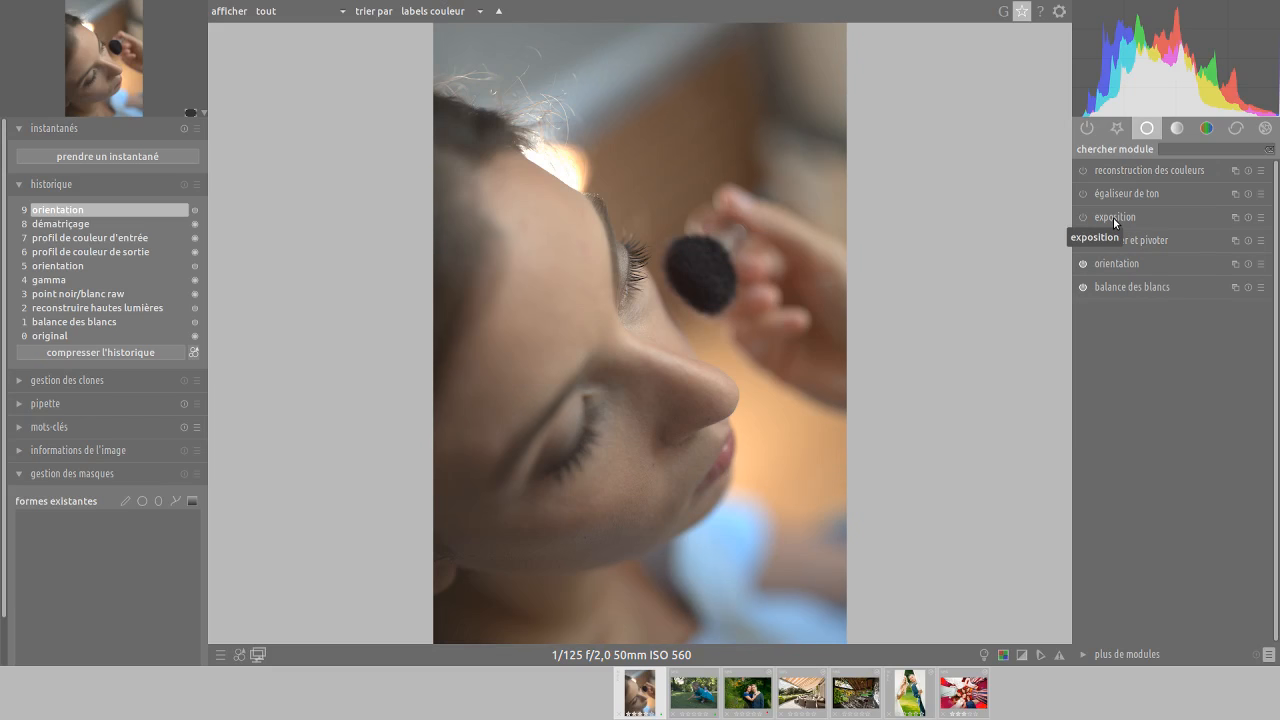
{"action": "left_click", "coordinate": [1113, 217]}
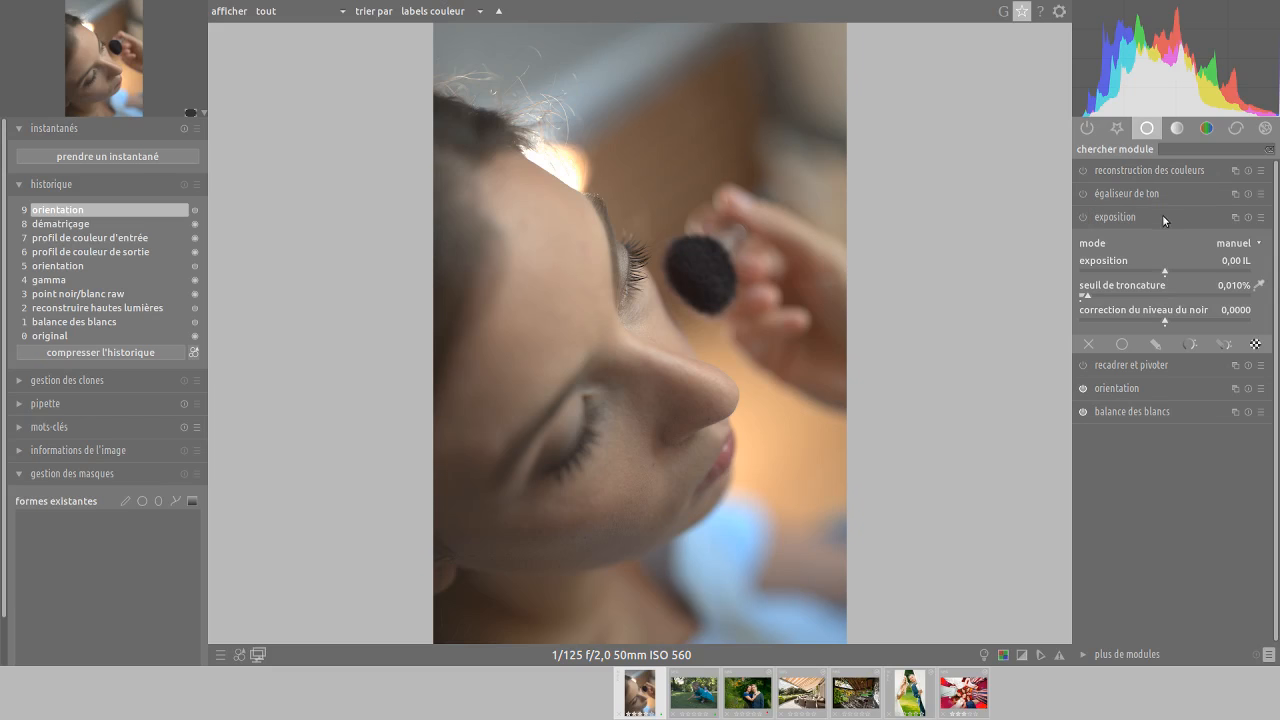
{"action": "left_click", "coordinate": [1120, 219]}
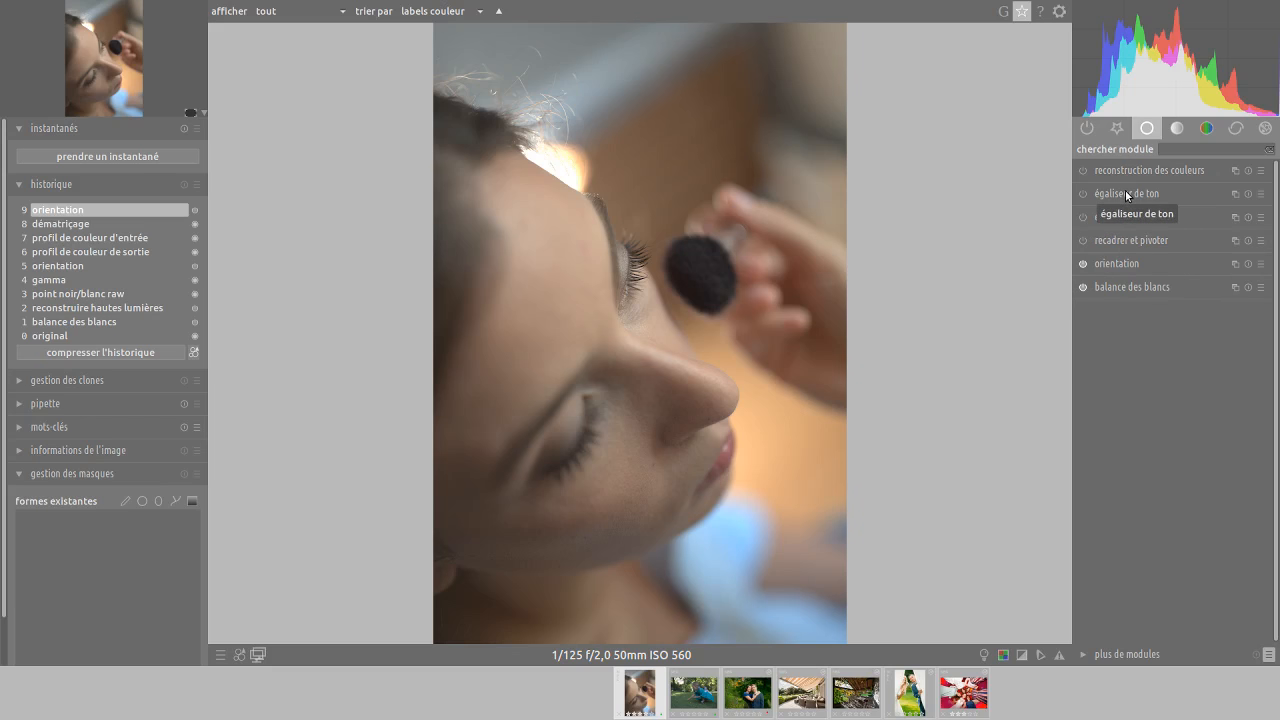
Show the tone module group and examine the "filmique rvb" and "contraste local" settings, leaving both modules collapsed.
{"action": "left_click", "coordinate": [1177, 129]}
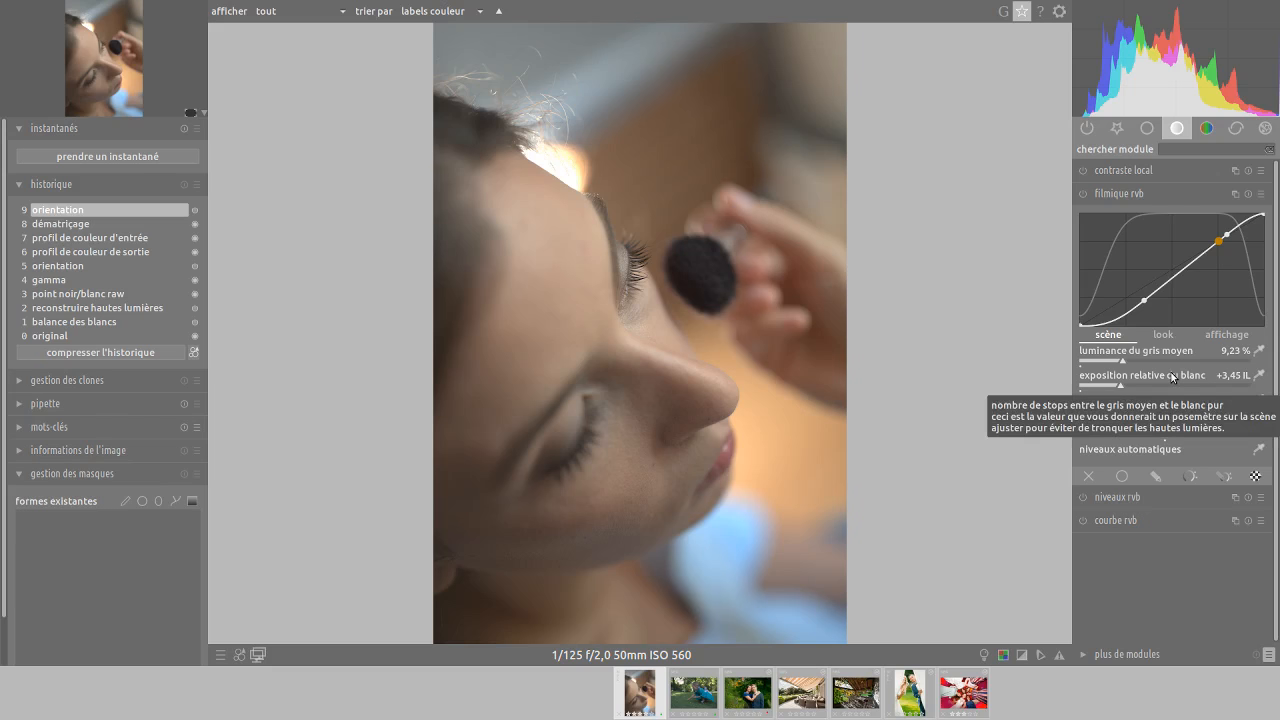
{"action": "left_click", "coordinate": [1142, 172]}
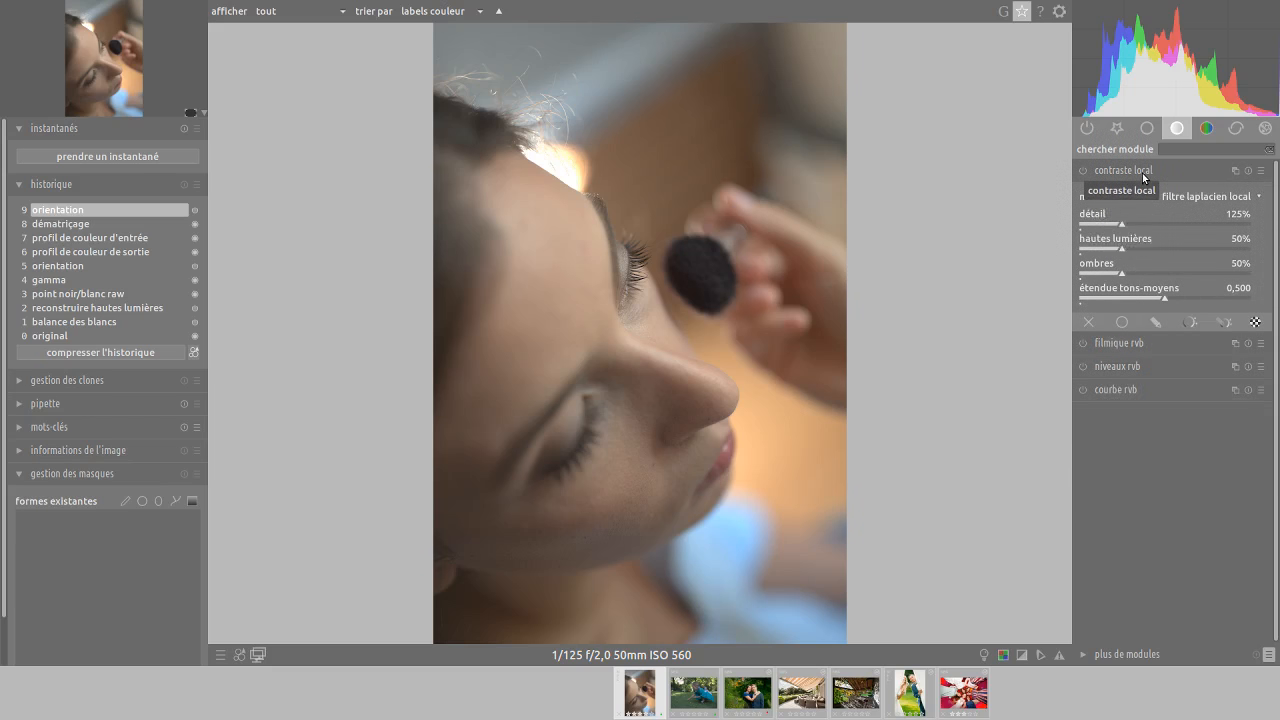
{"action": "left_click", "coordinate": [1142, 172]}
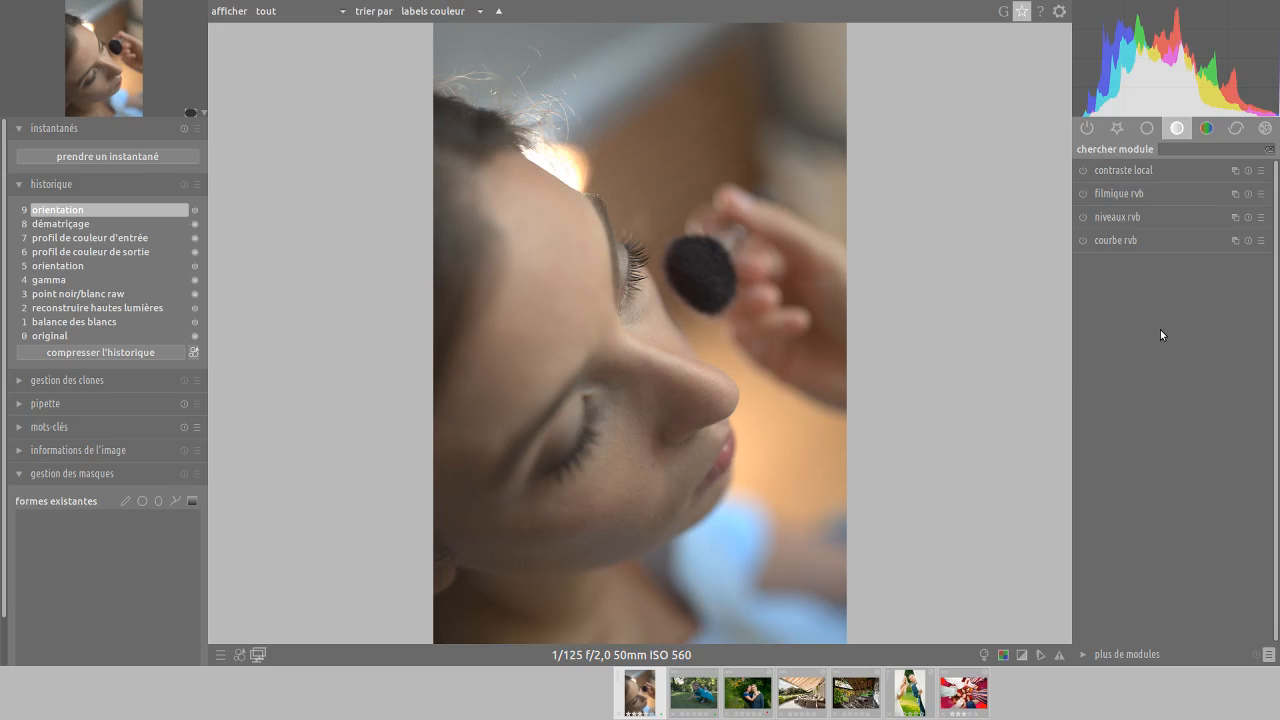
Show the colour module group, examine the "balance couleur" settings and collapse the module.
{"action": "left_click", "coordinate": [1206, 128]}
{"action": "left_click", "coordinate": [1122, 240]}
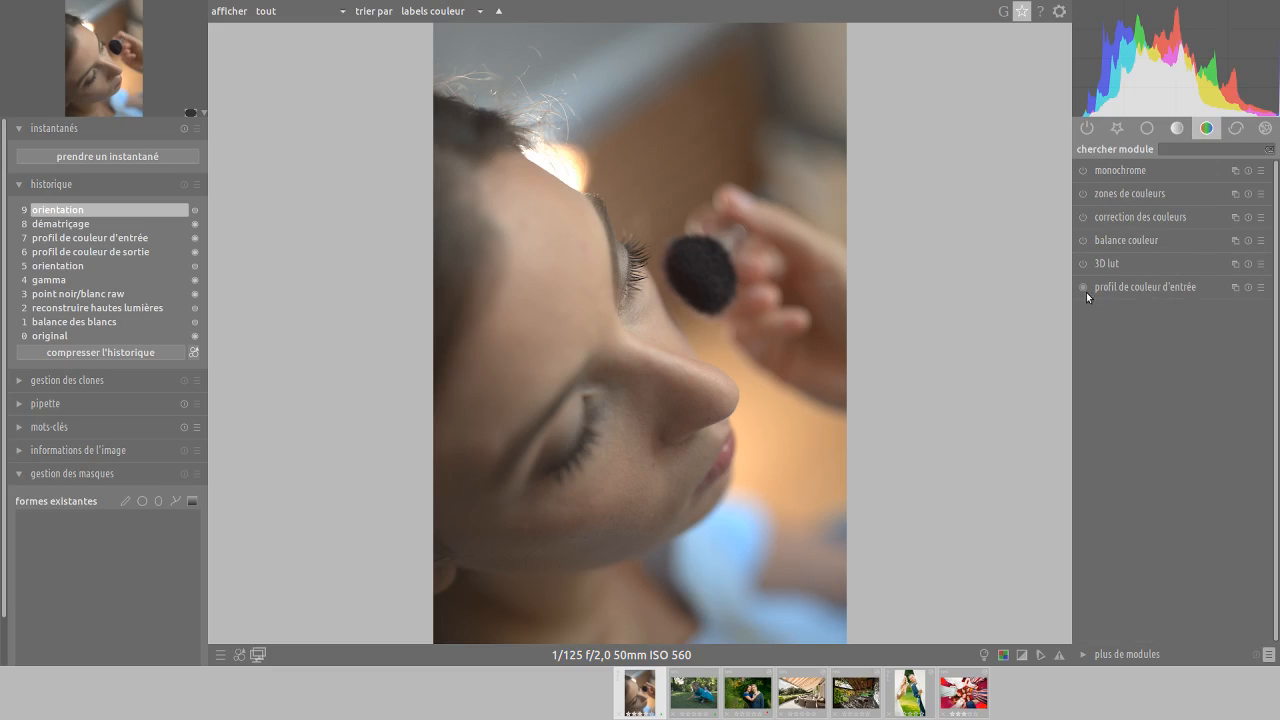
{"action": "left_click", "coordinate": [1131, 243]}
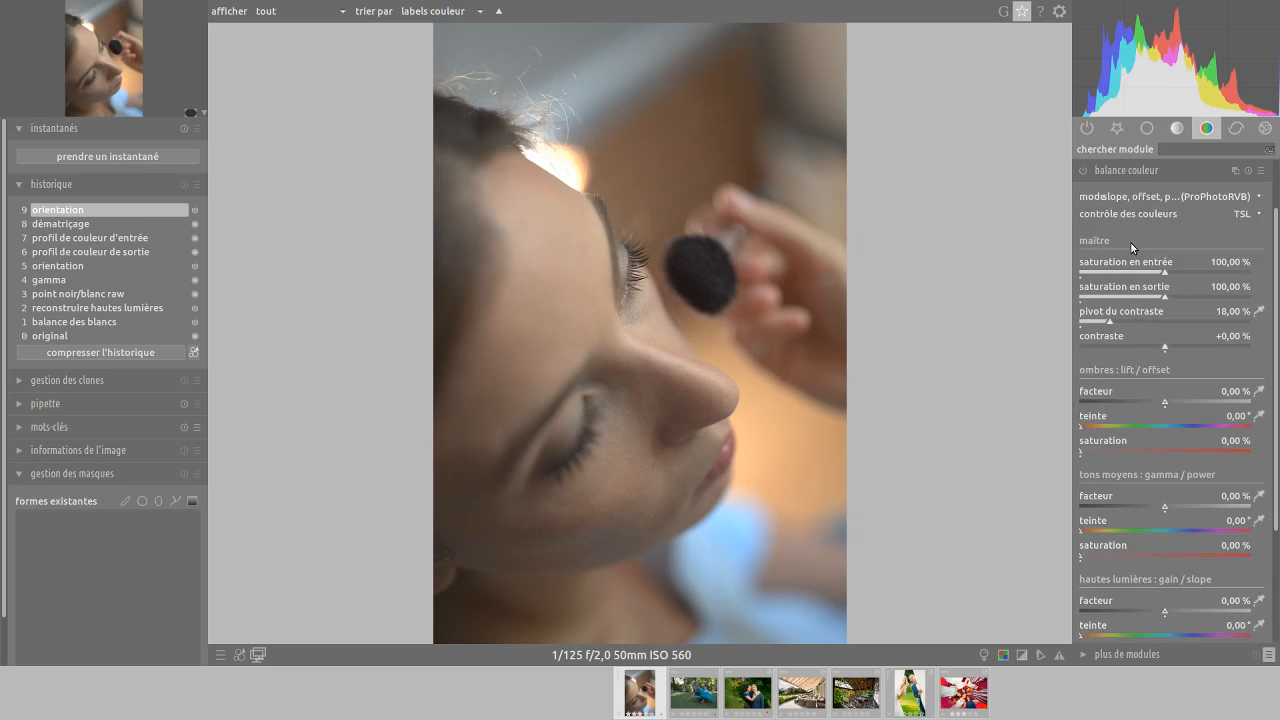
{"action": "left_click", "coordinate": [1130, 173]}
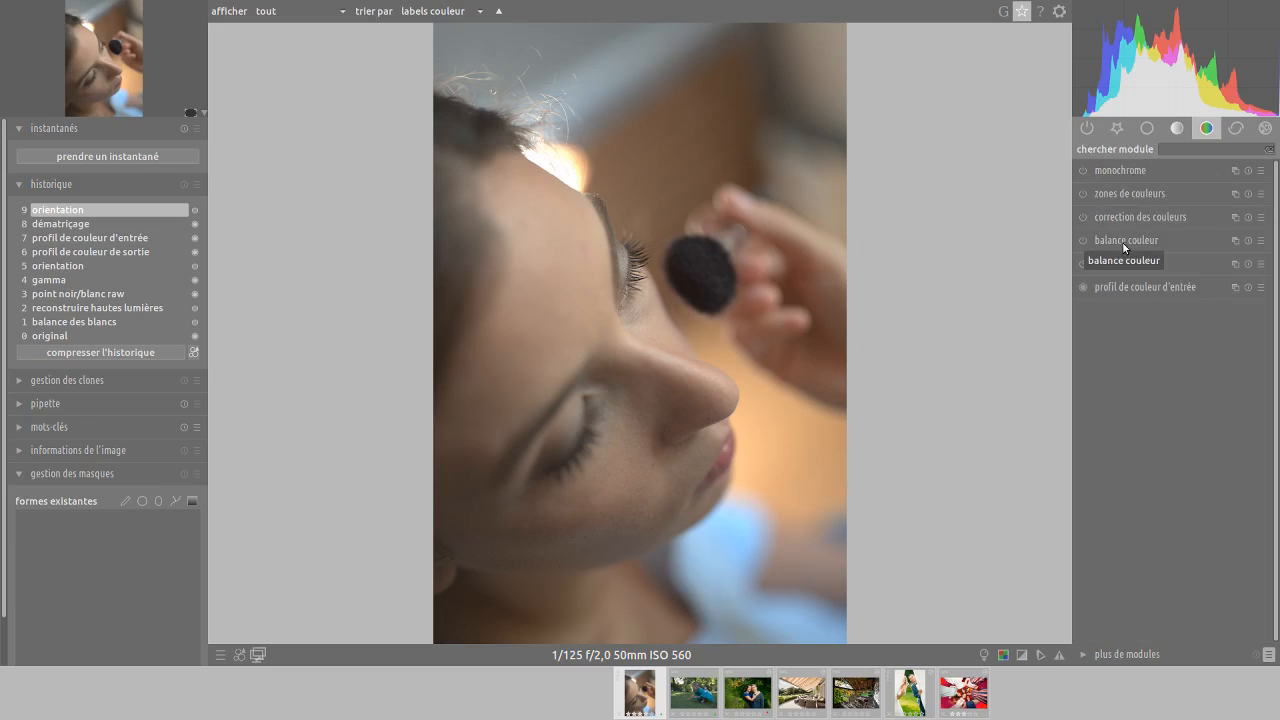
Examine the "correction des couleurs" grid and the "zones de couleurs" curve, collapsing each module.
{"action": "left_click", "coordinate": [1160, 214]}
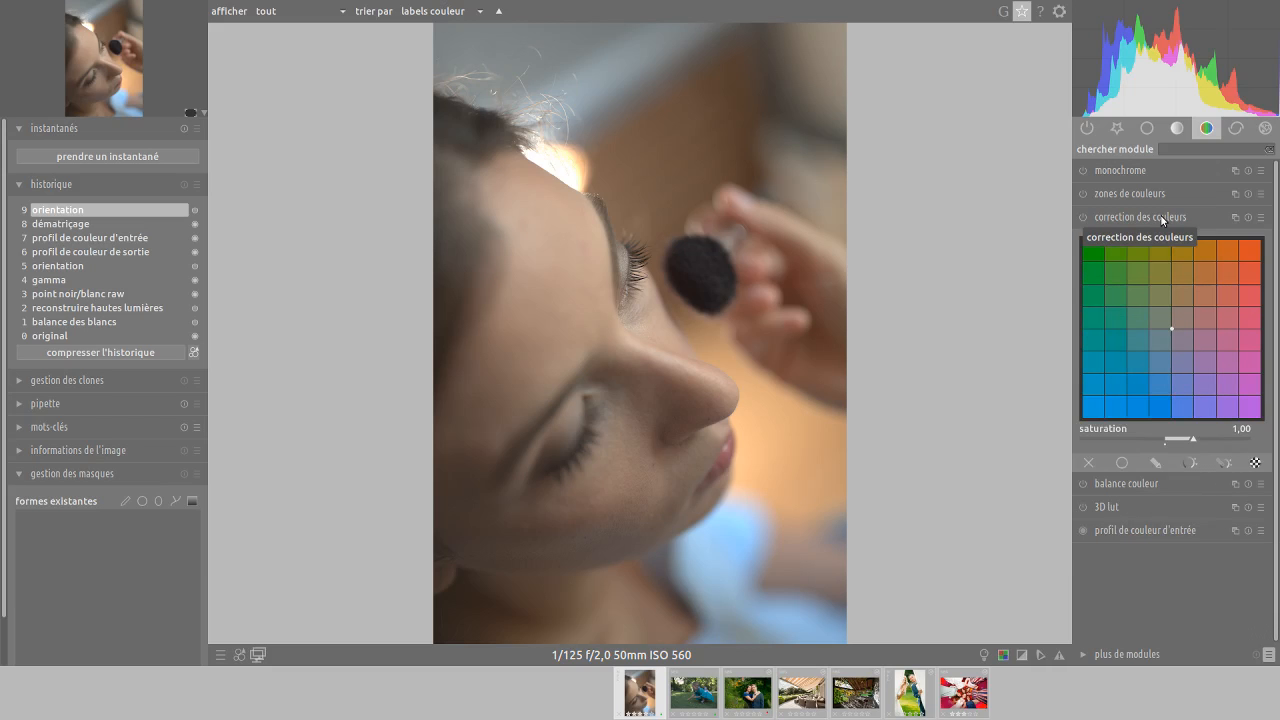
{"action": "left_click", "coordinate": [1160, 214]}
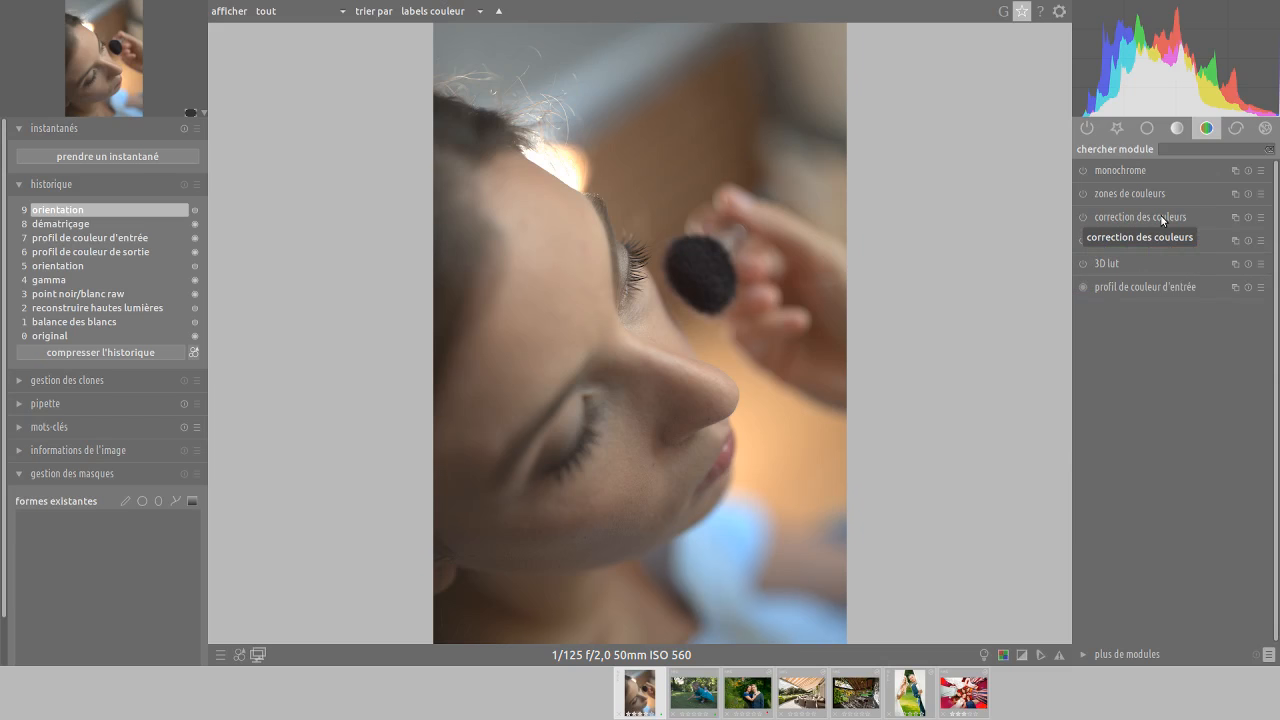
{"action": "left_click", "coordinate": [1137, 191]}
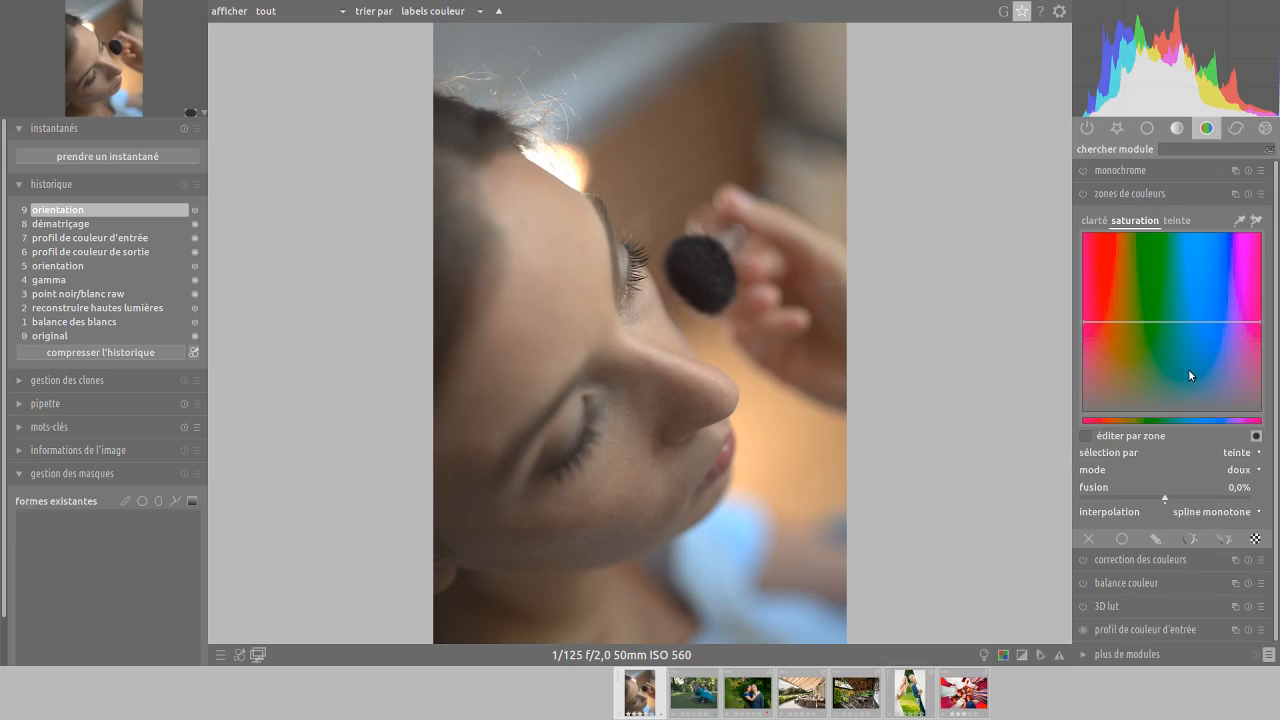
{"action": "left_click", "coordinate": [1141, 192]}
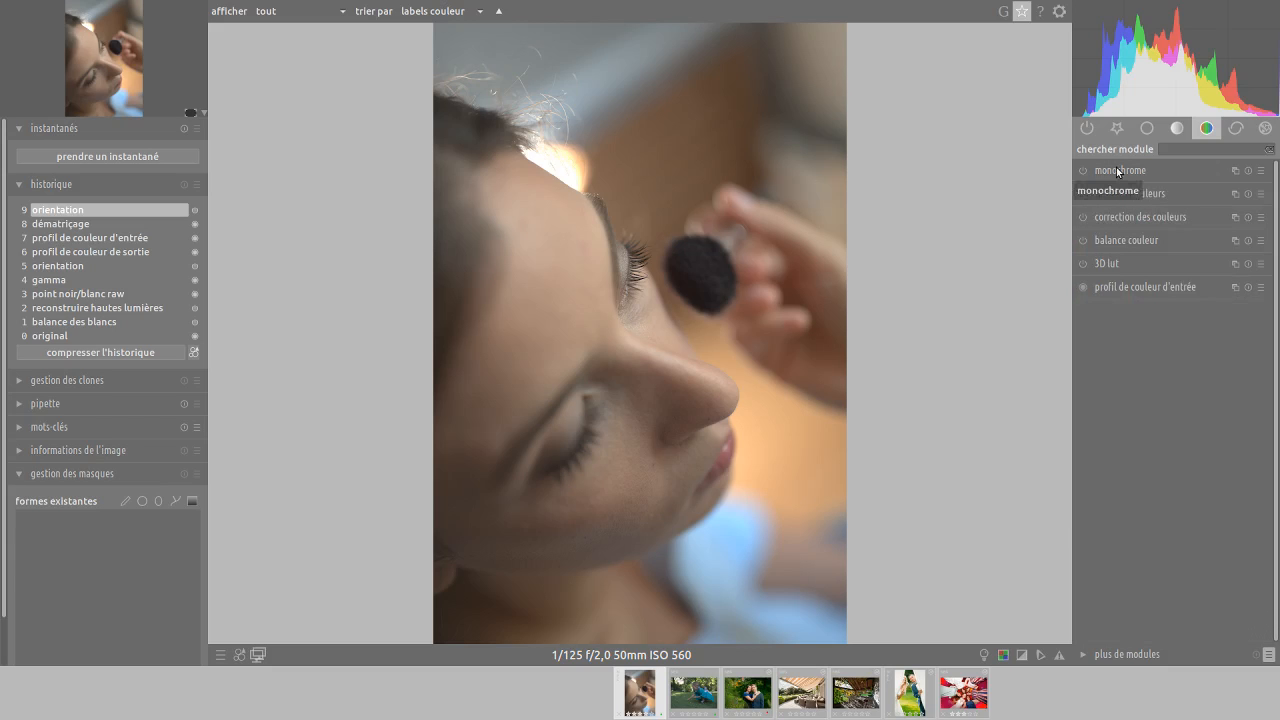
Show the correction module group and examine "réduction bruit (profil)" and "renforcer la netteté", collapsing each one.
{"action": "left_click", "coordinate": [1237, 129]}
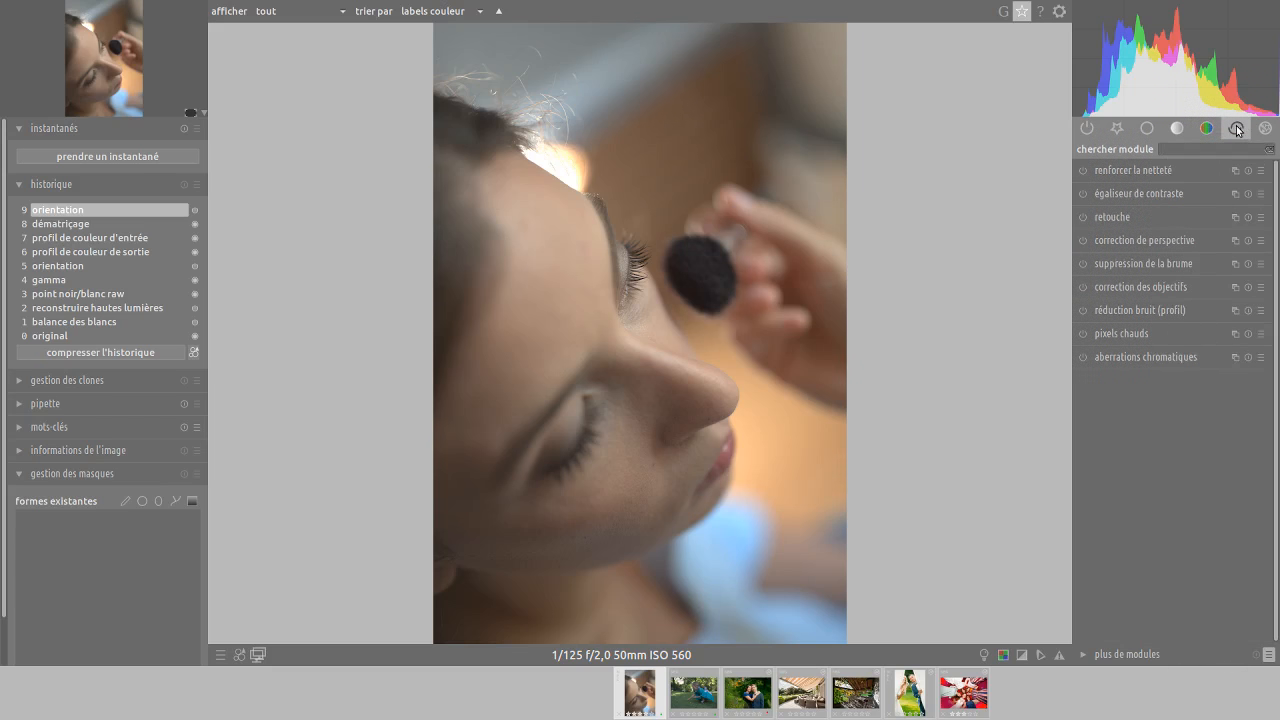
{"action": "left_click", "coordinate": [1137, 313]}
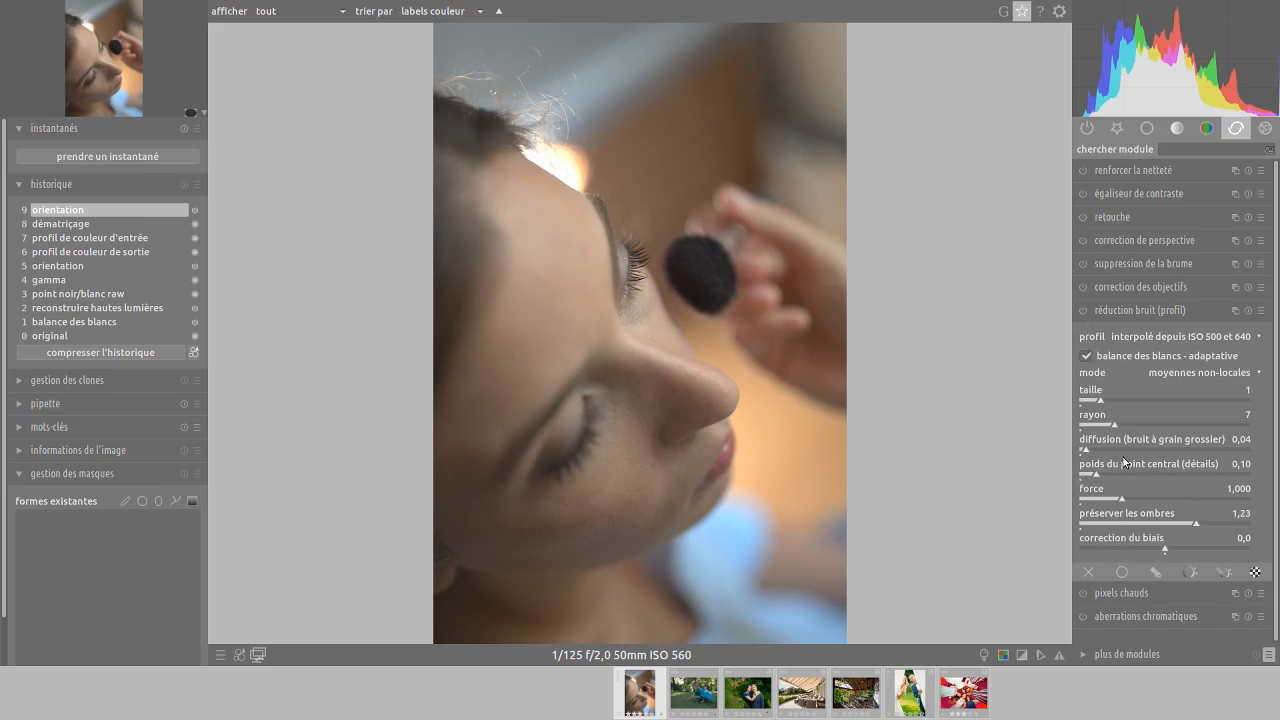
{"action": "left_click", "coordinate": [1126, 311]}
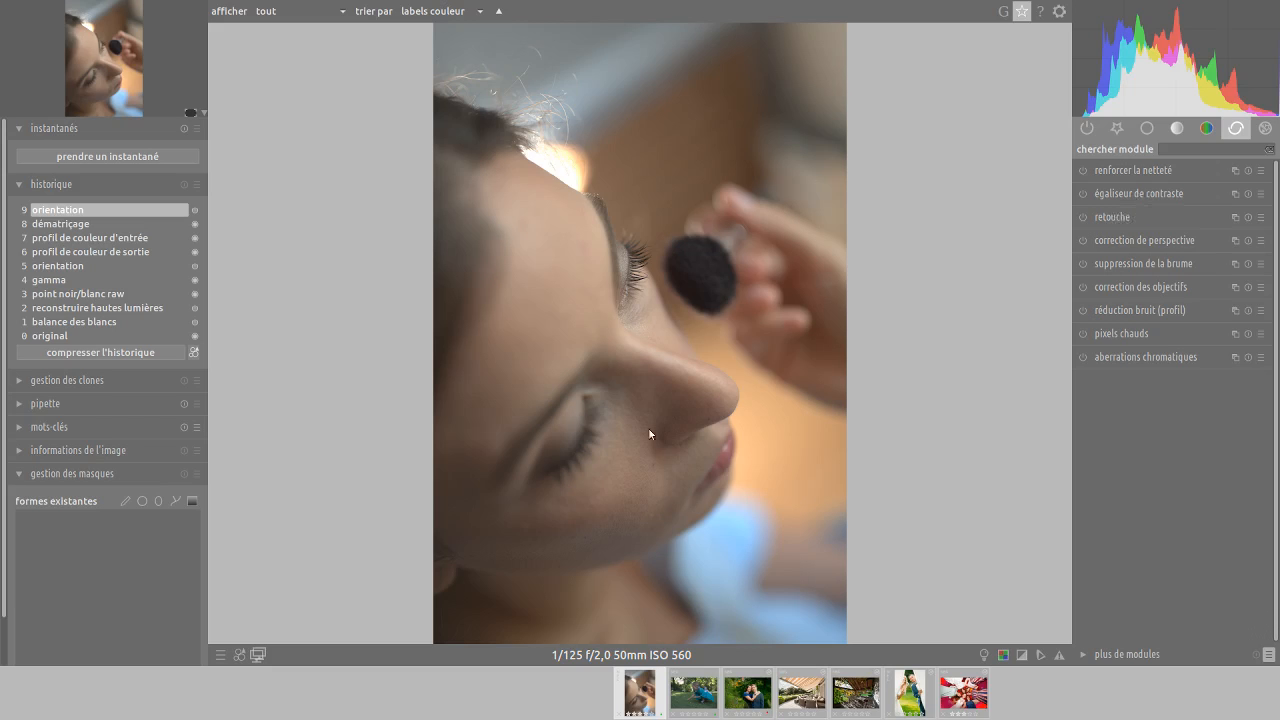
{"action": "left_click", "coordinate": [1143, 171]}
{"action": "left_click", "coordinate": [1144, 172]}
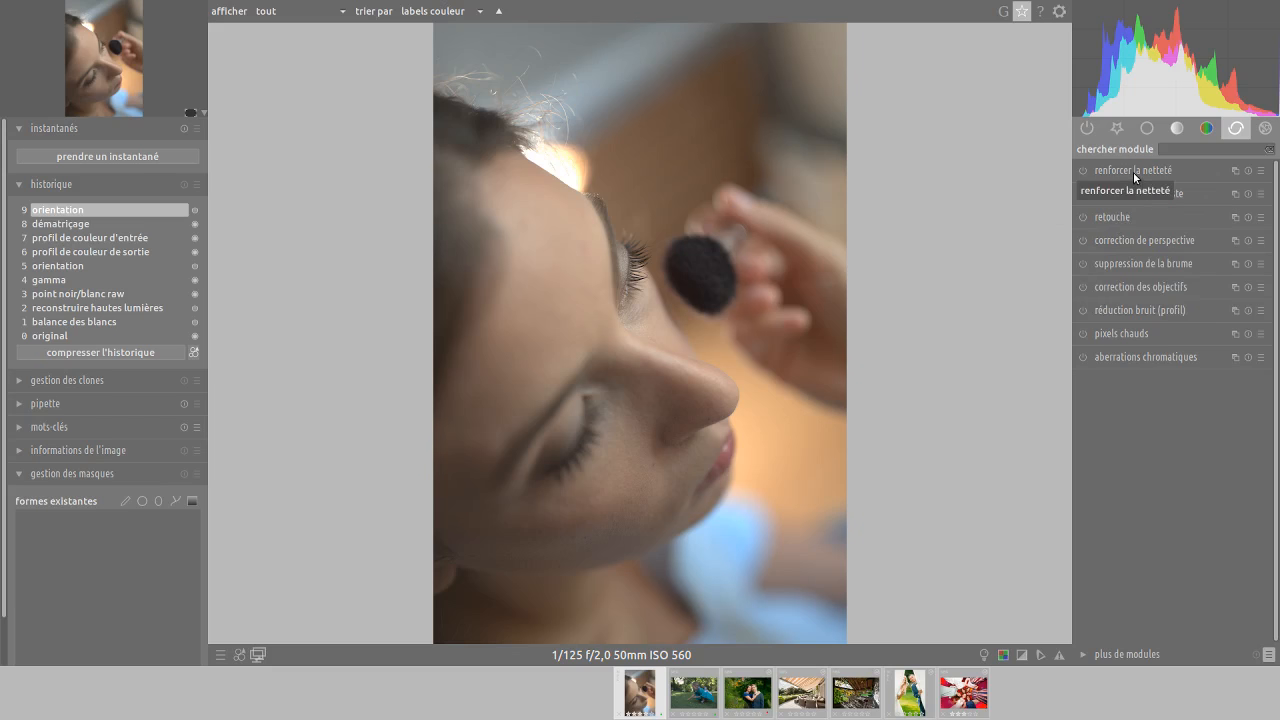
Look over the effects module group and return to the basic group.
{"action": "left_click", "coordinate": [1266, 128]}
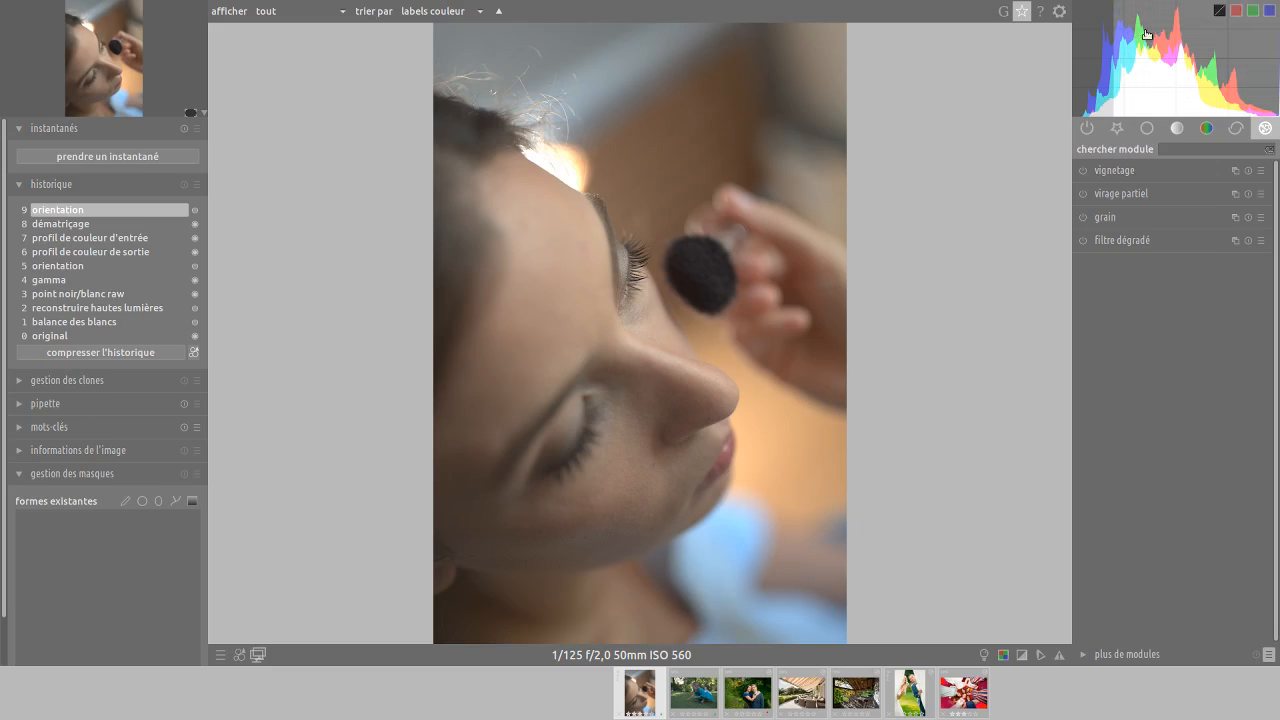
{"action": "left_click", "coordinate": [1147, 128]}
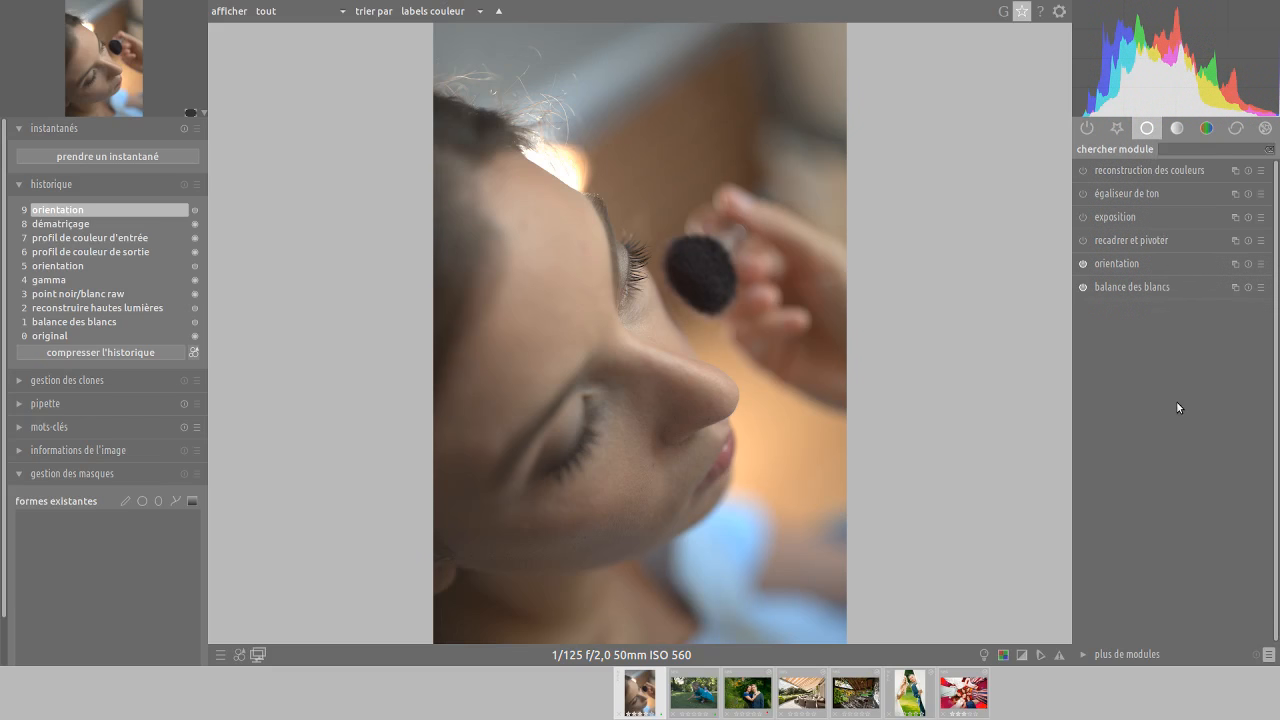
Reopen the portrait from the lighttable and compress its history from the "original" entry, compressing the reloaded history once more.
{"action": "key", "text": "l"}
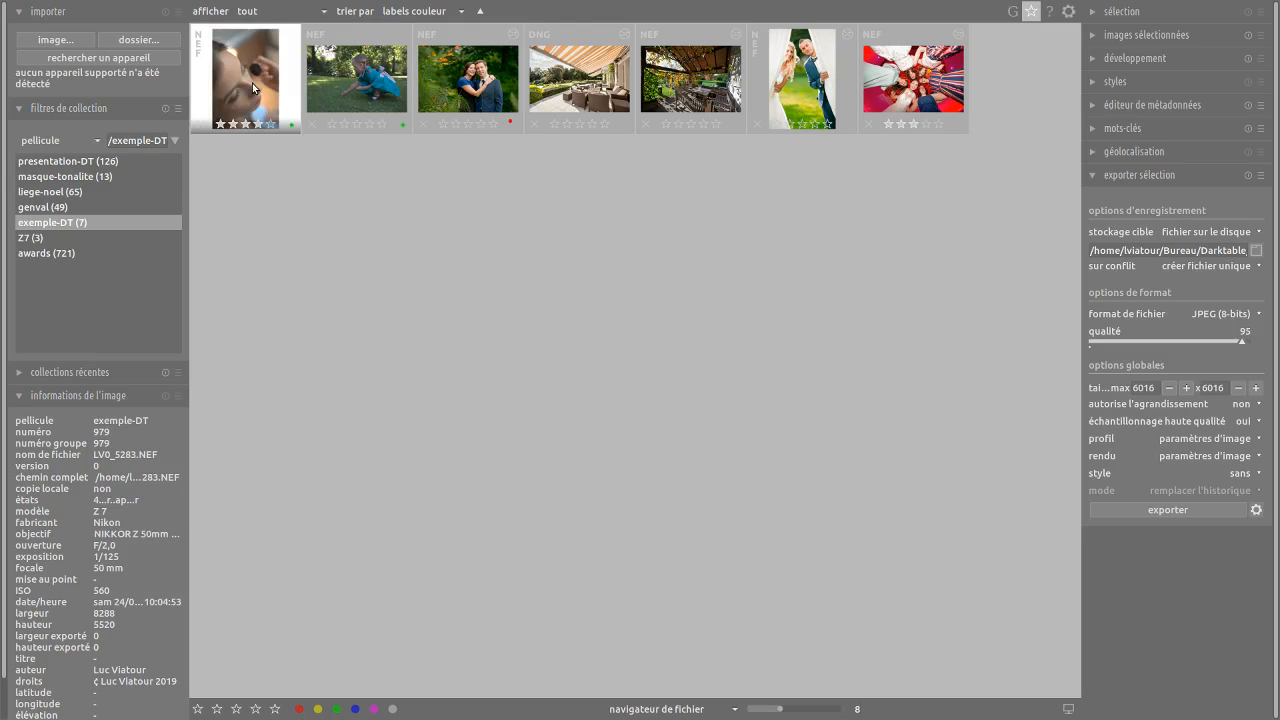
{"action": "double_click", "coordinate": [254, 90]}
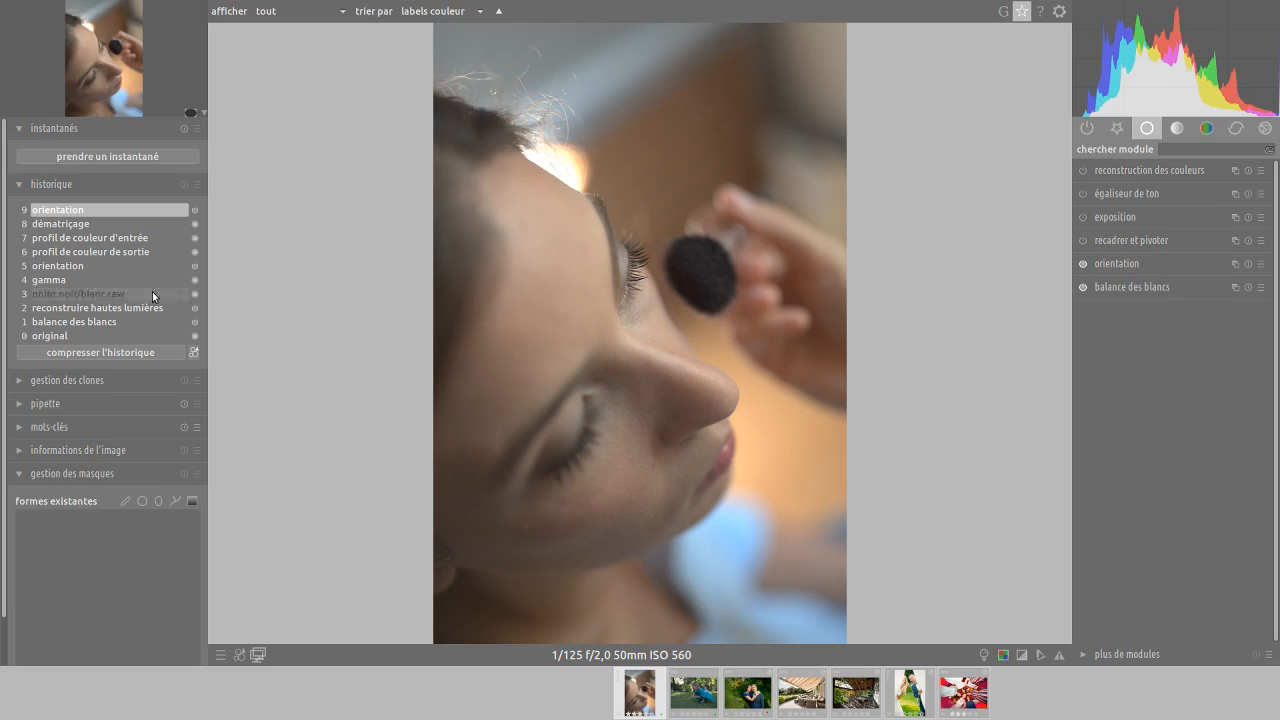
{"action": "left_click", "coordinate": [49, 341]}
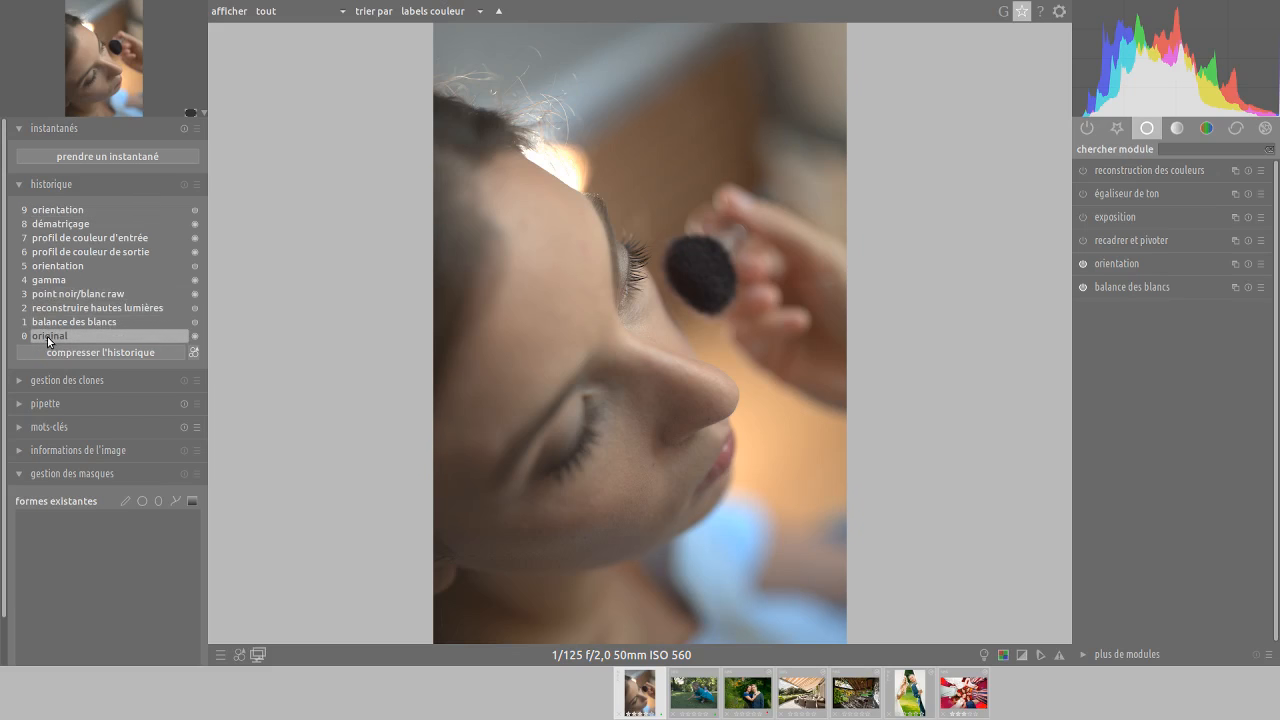
{"action": "left_click", "coordinate": [61, 352]}
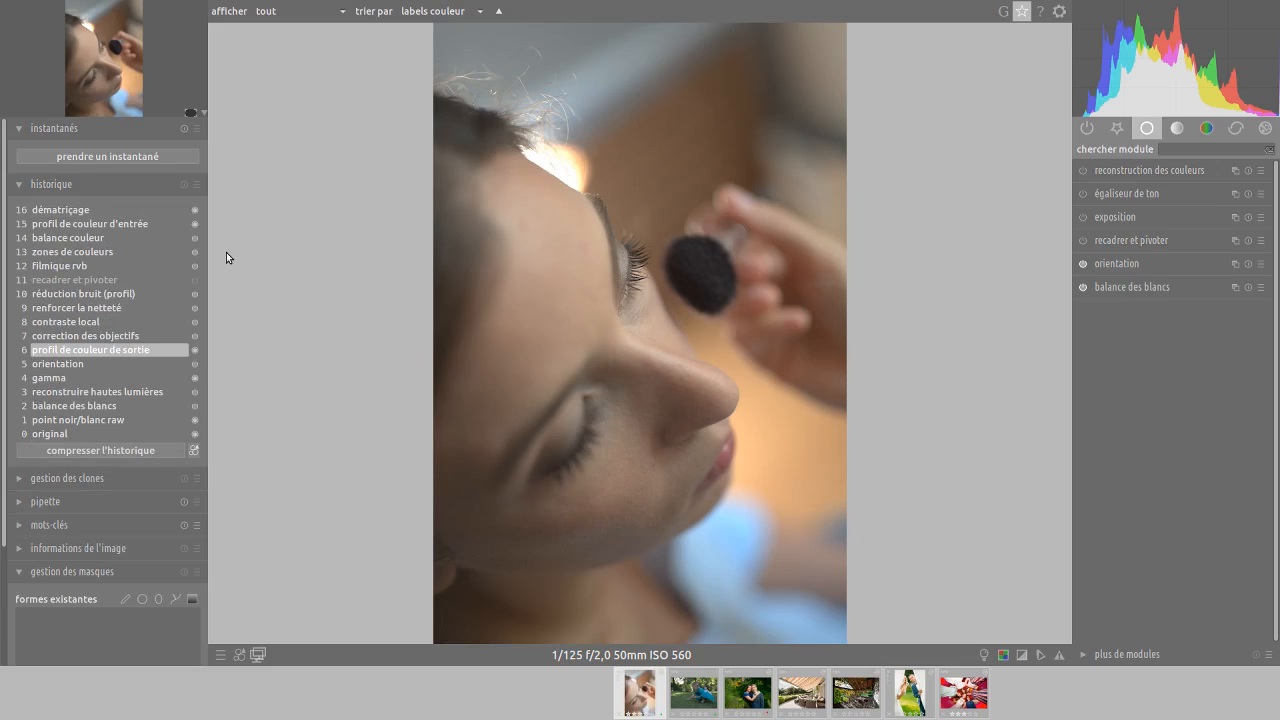
{"action": "left_click", "coordinate": [87, 450]}
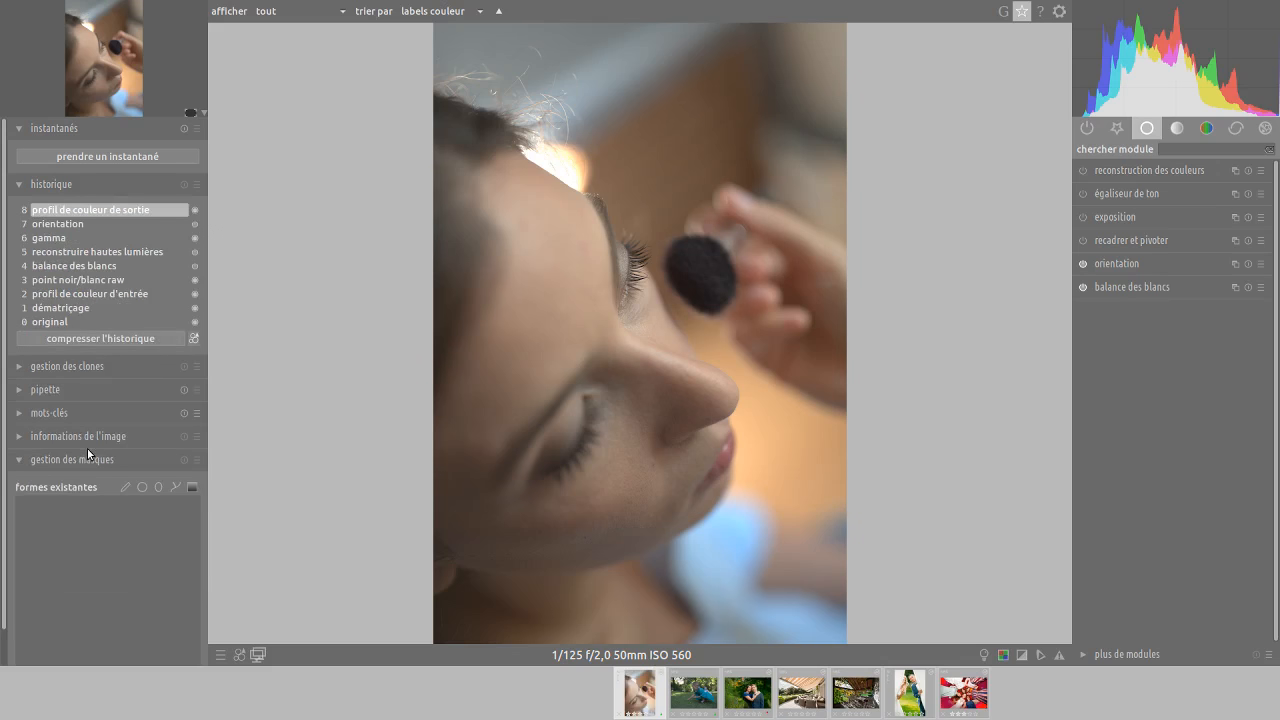
Go back to the "original" history entry and compress the history to reload the automatic presets, repeating this once.
{"action": "left_click", "coordinate": [123, 339]}
{"action": "left_click", "coordinate": [57, 323]}
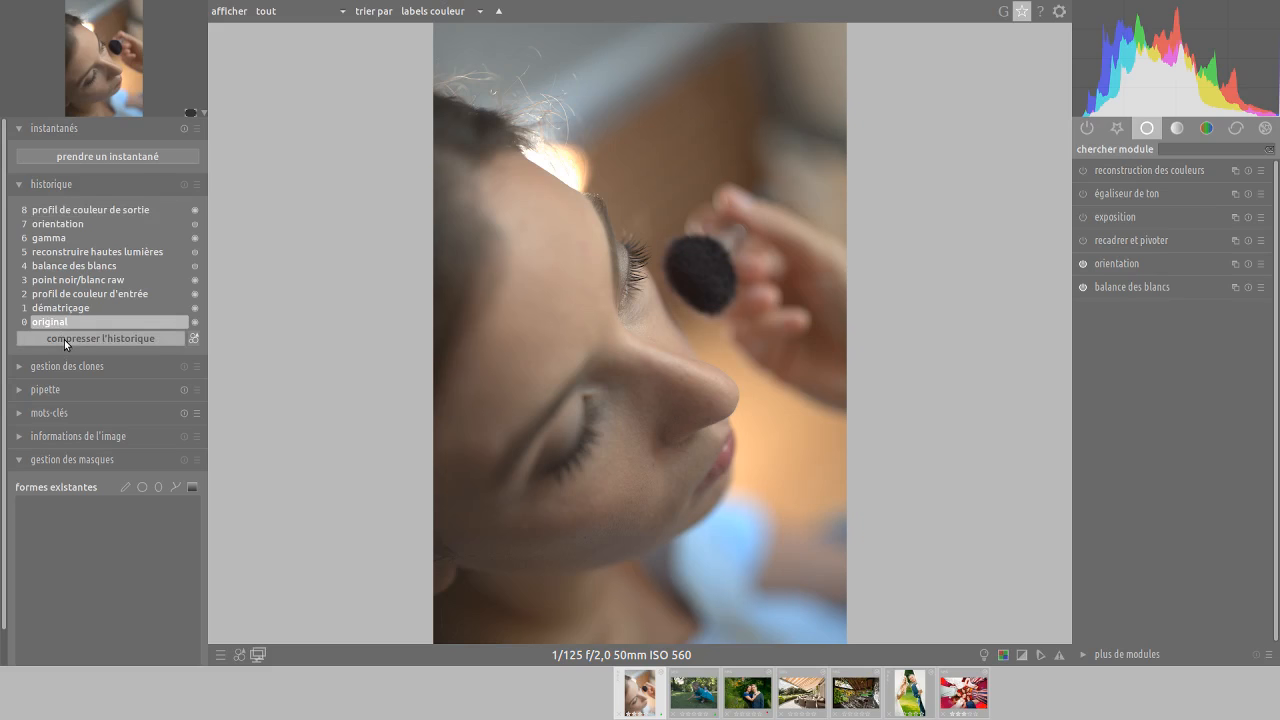
{"action": "left_click", "coordinate": [64, 339]}
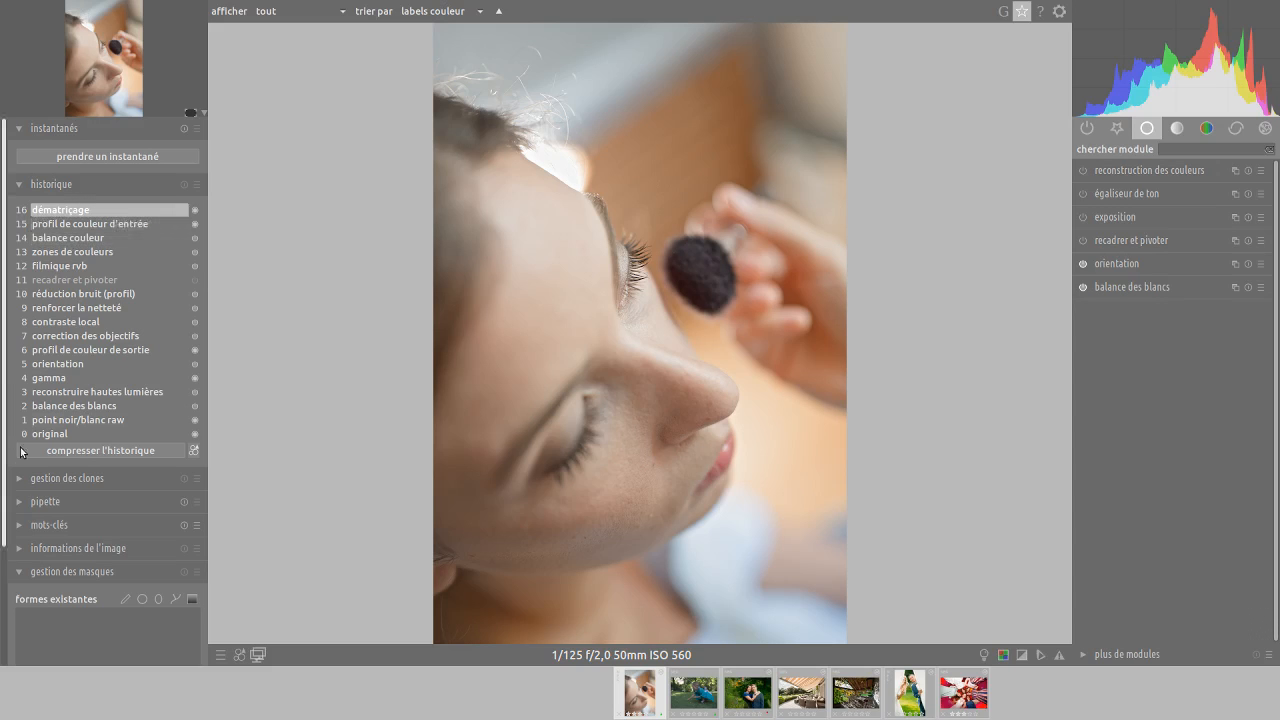
{"action": "left_click", "coordinate": [43, 434]}
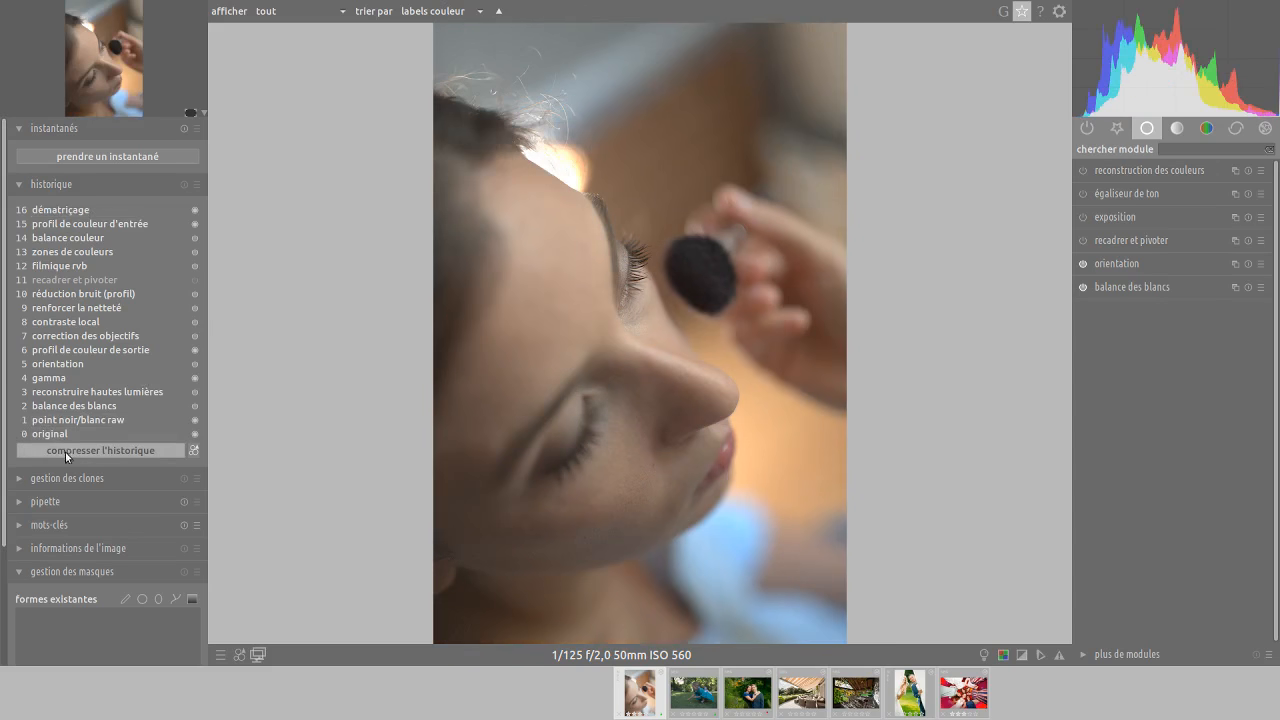
{"action": "left_click", "coordinate": [66, 453]}
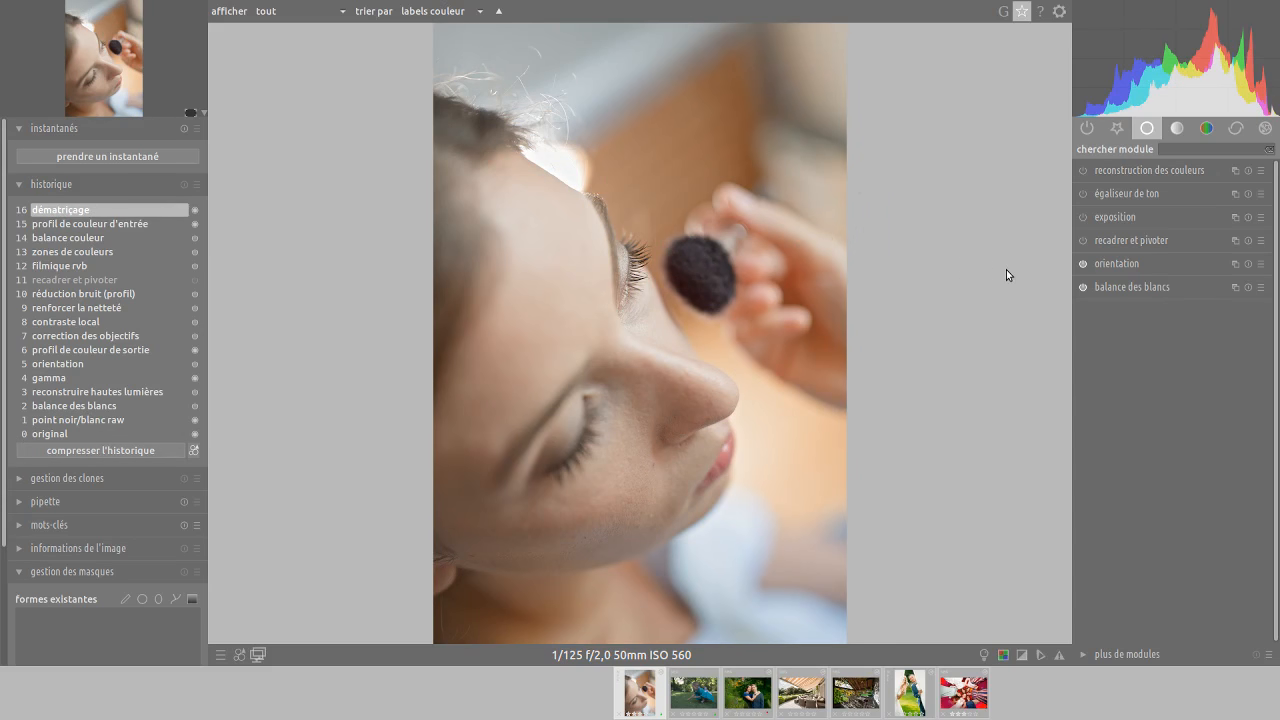
Show the tone module group and examine the settings and preset list of "filmique rvb".
{"action": "left_click", "coordinate": [1171, 132]}
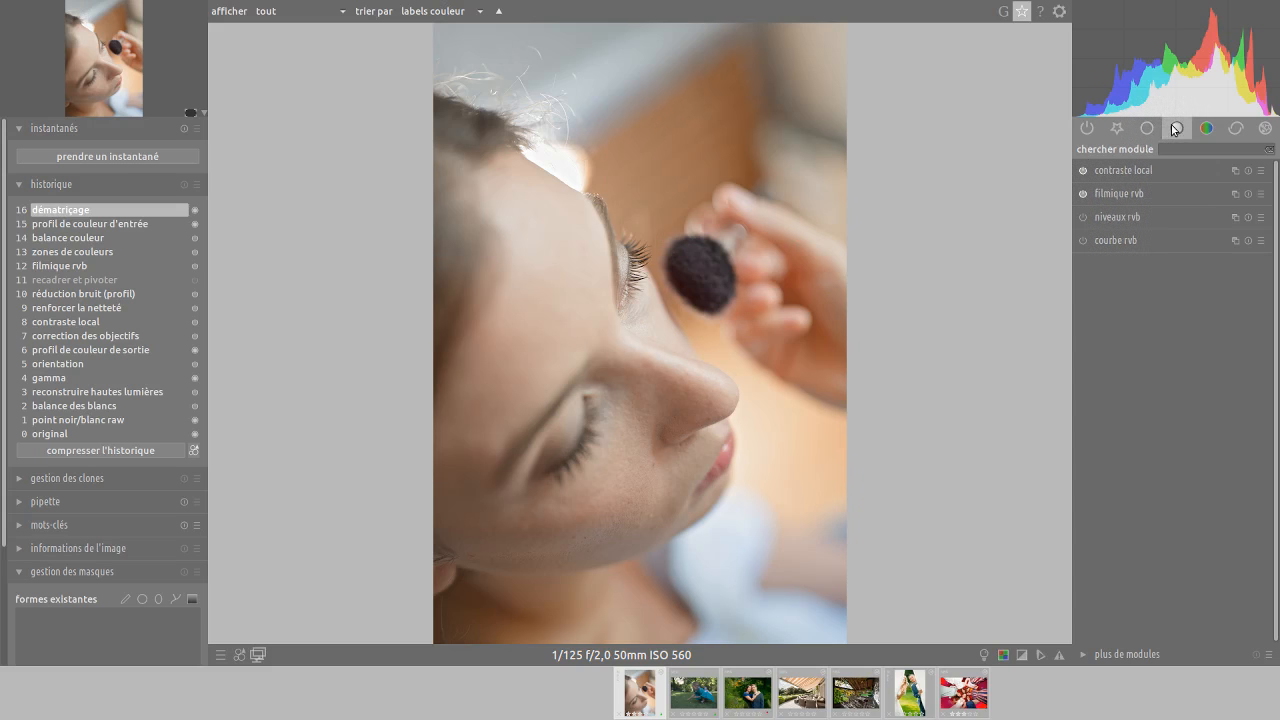
{"action": "left_click", "coordinate": [1119, 194]}
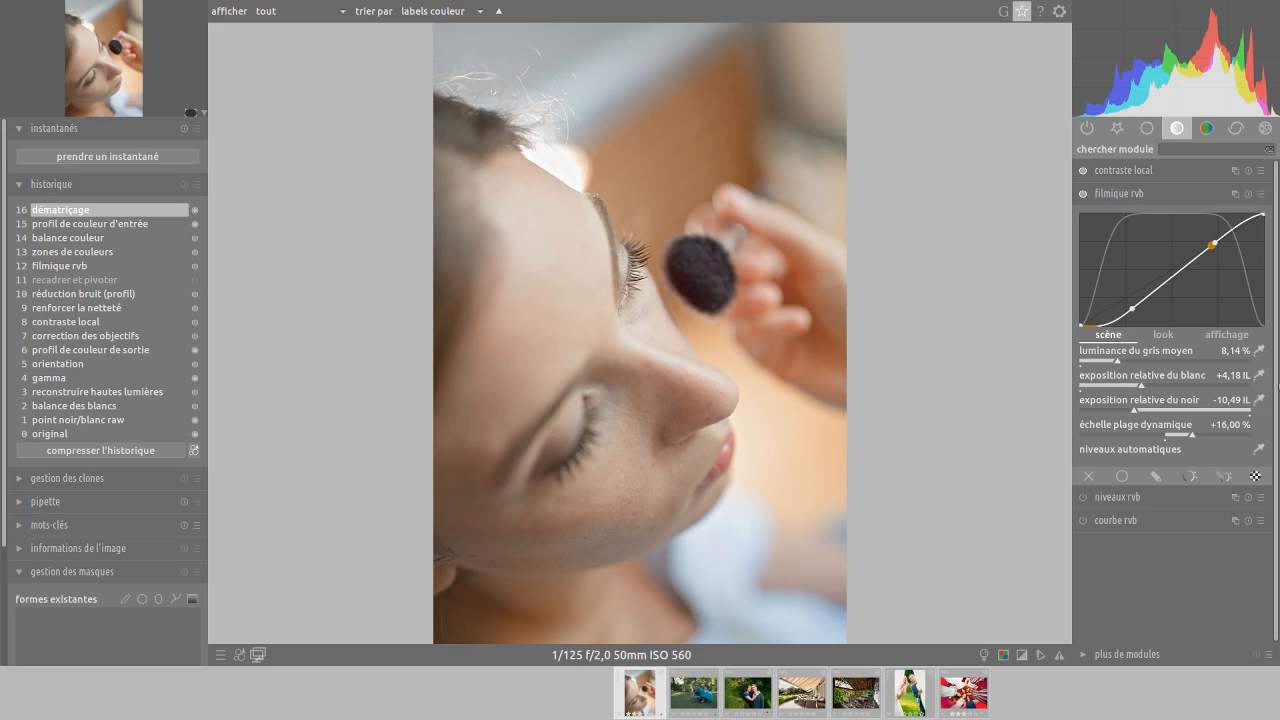
{"action": "left_click", "coordinate": [1260, 193]}
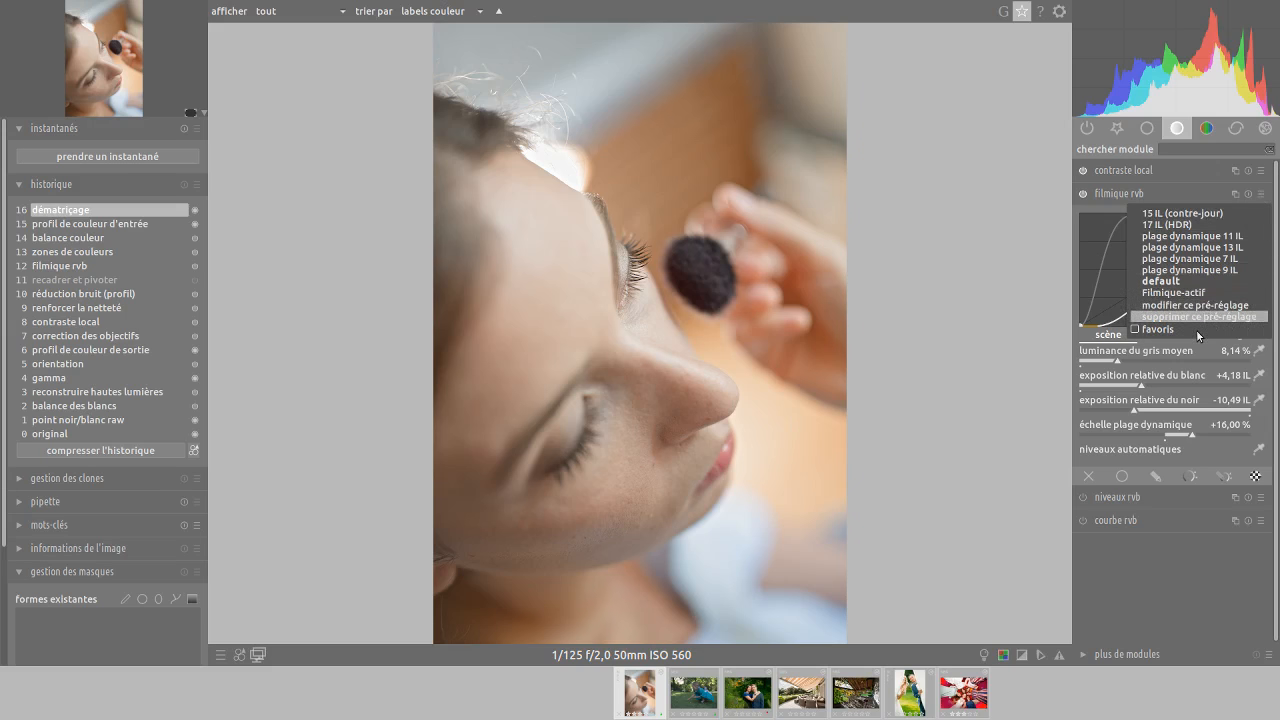
{"action": "left_click", "coordinate": [1149, 590]}
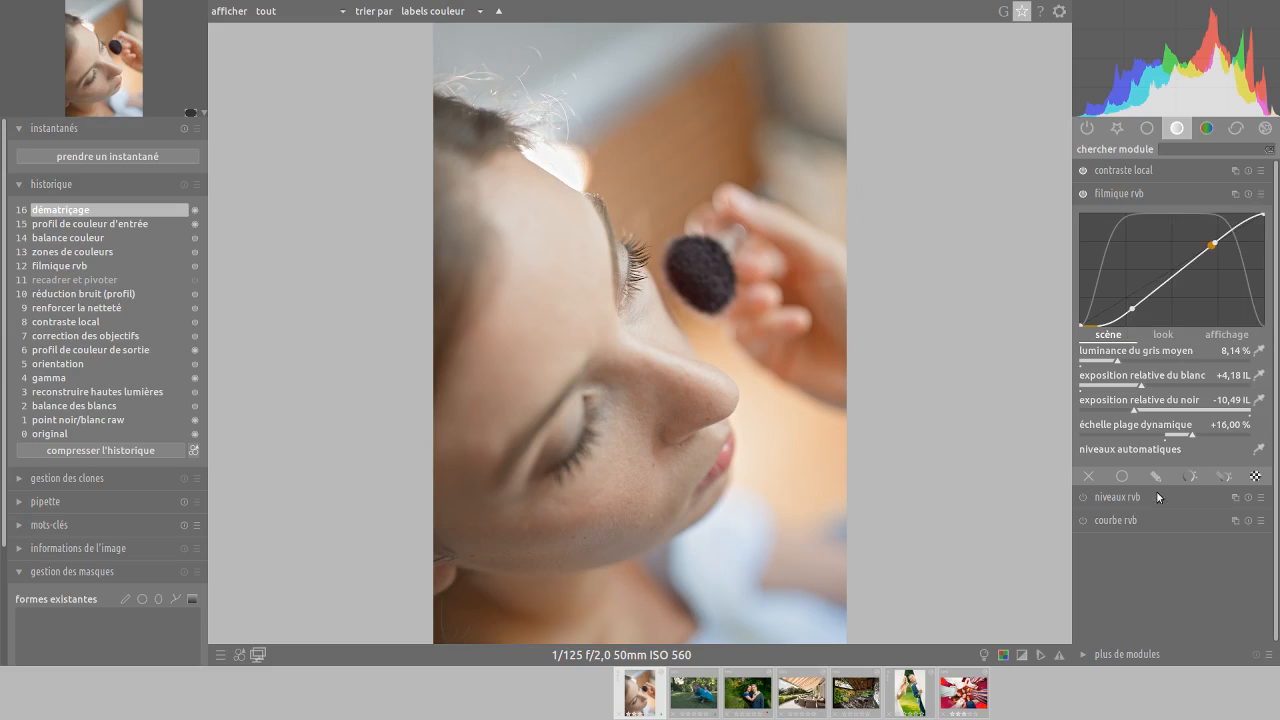
Set the "filmique rvb" white relative exposure to +4,68 IL, and view a new preset's auto-apply options without saving it.
{"action": "left_click", "coordinate": [1155, 384]}
{"action": "left_click", "coordinate": [1260, 194]}
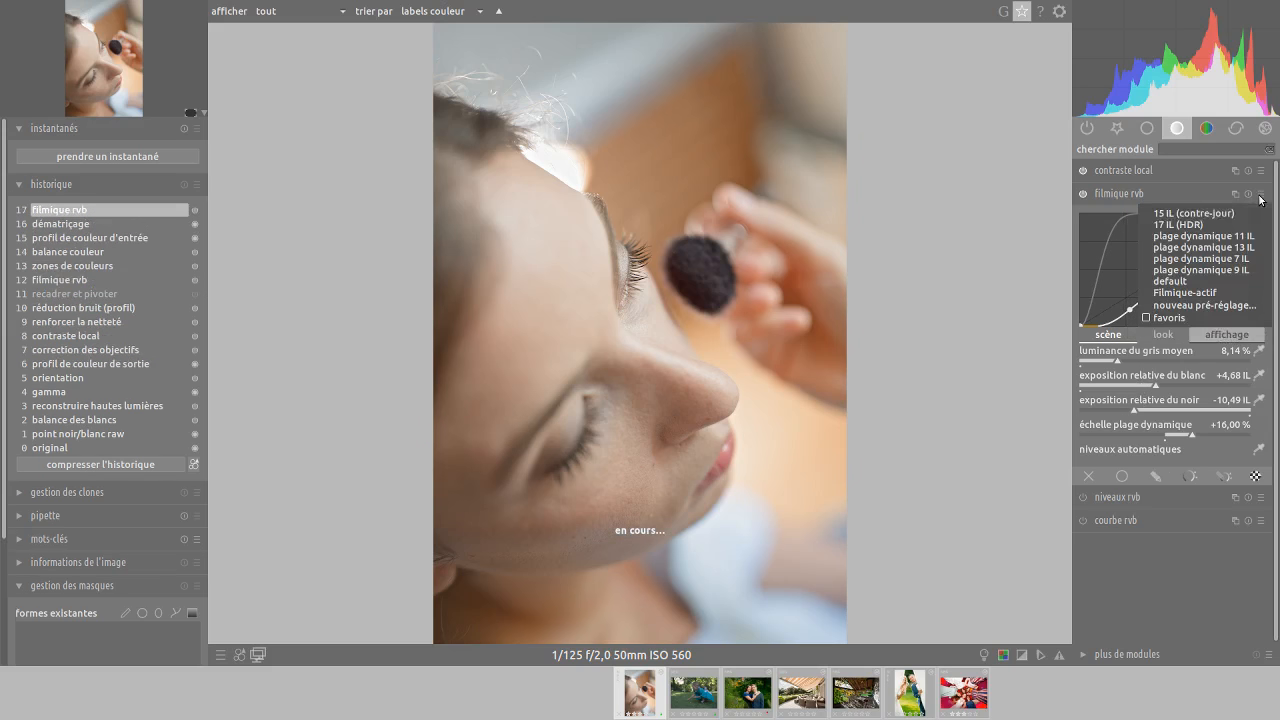
{"action": "left_click", "coordinate": [1204, 304]}
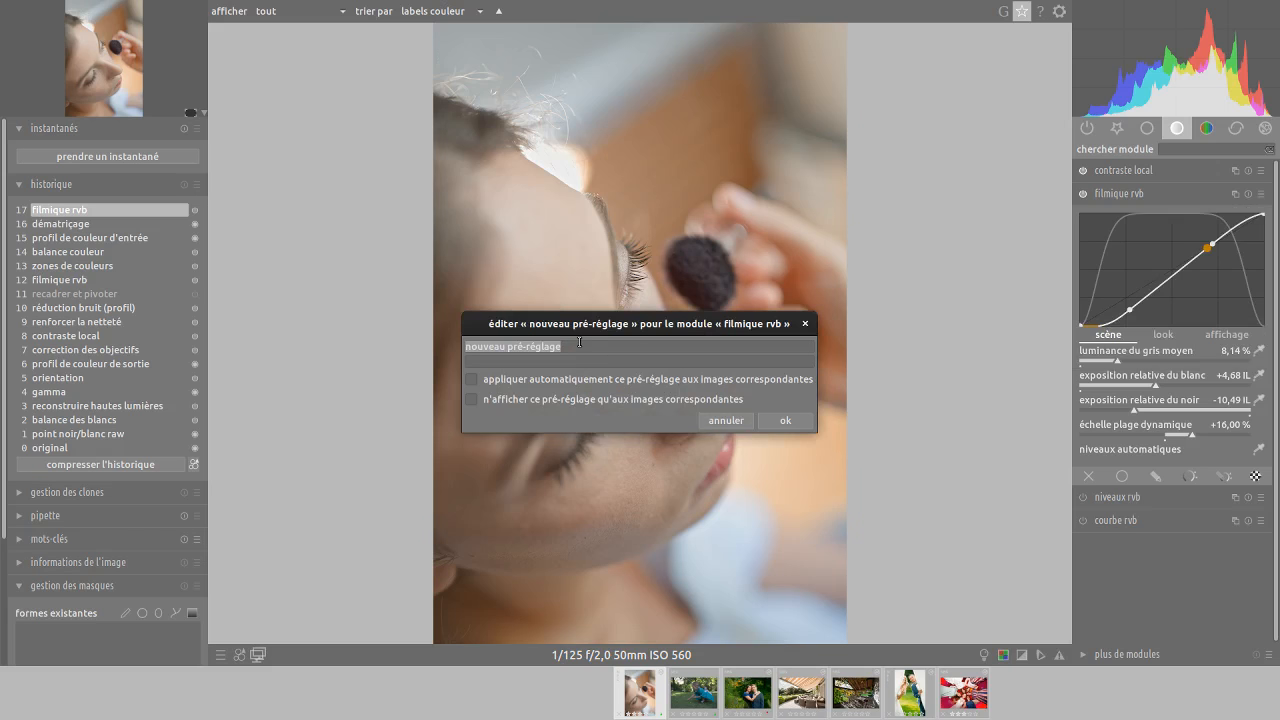
{"action": "left_click", "coordinate": [473, 380]}
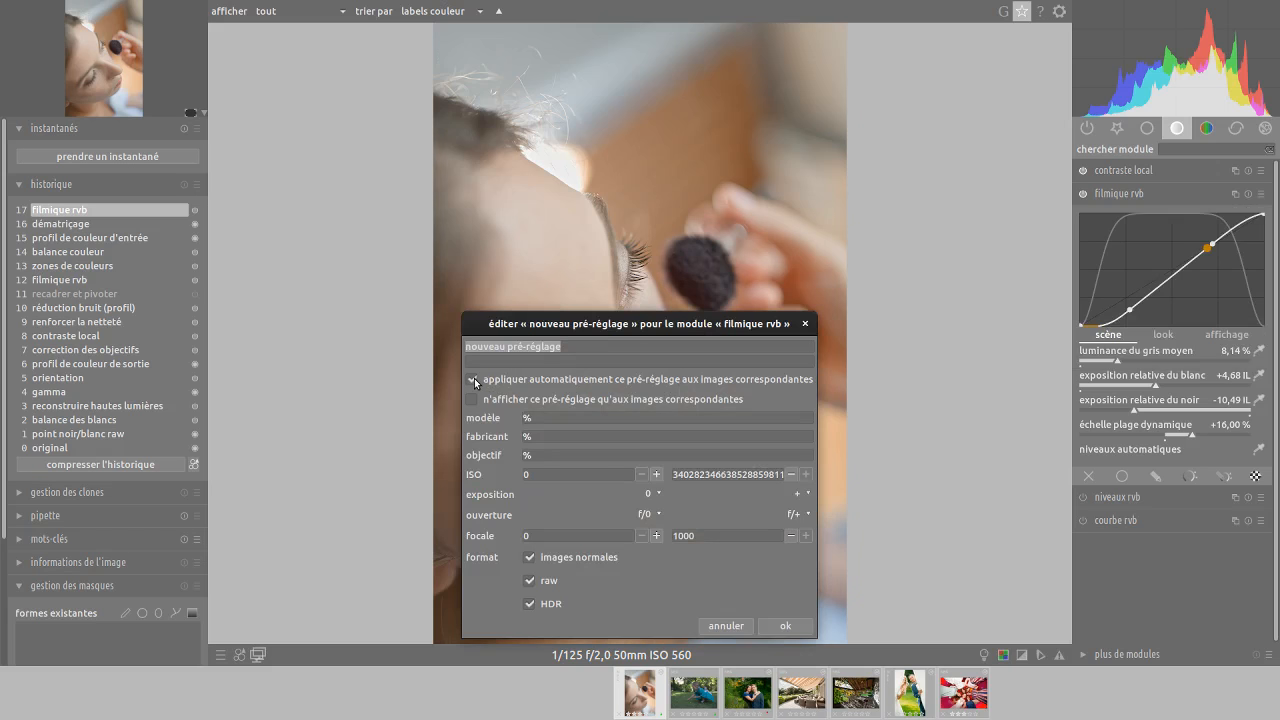
{"action": "left_click", "coordinate": [740, 627]}
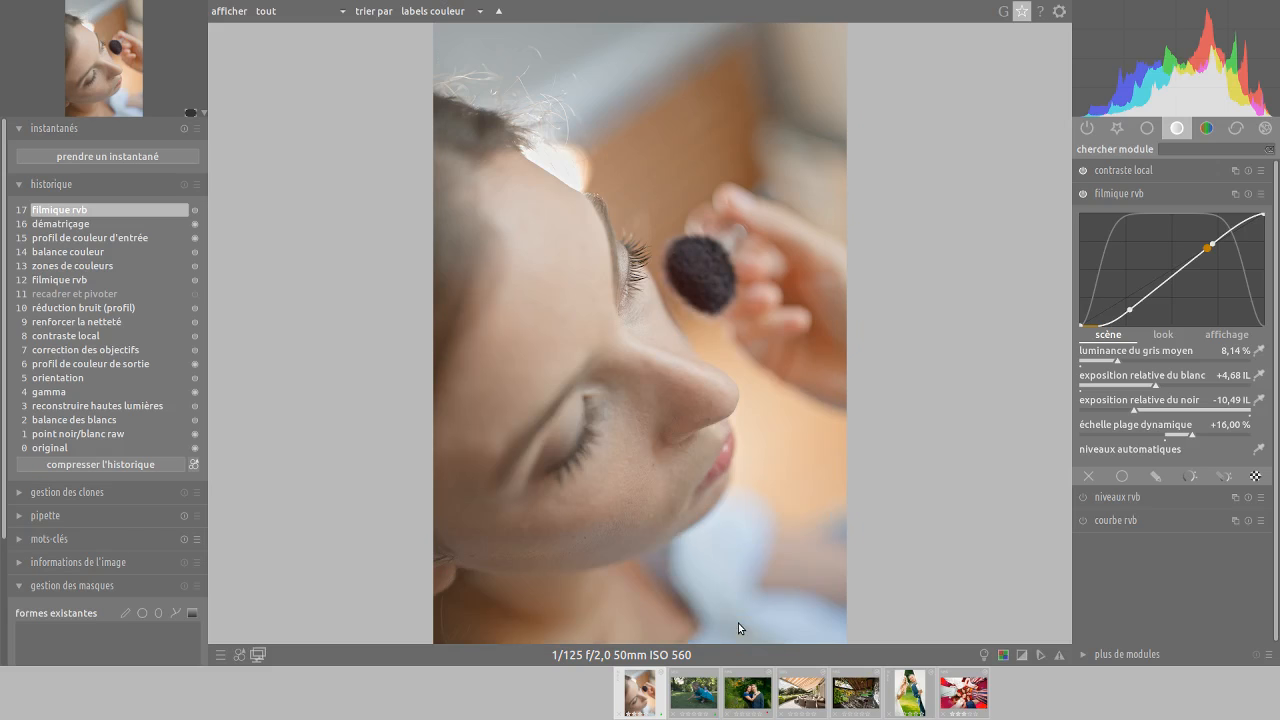
Collapse "filmique rvb", examine the "contraste local" settings, and show the correction module group.
{"action": "left_click", "coordinate": [1128, 193]}
{"action": "left_click", "coordinate": [1146, 172]}
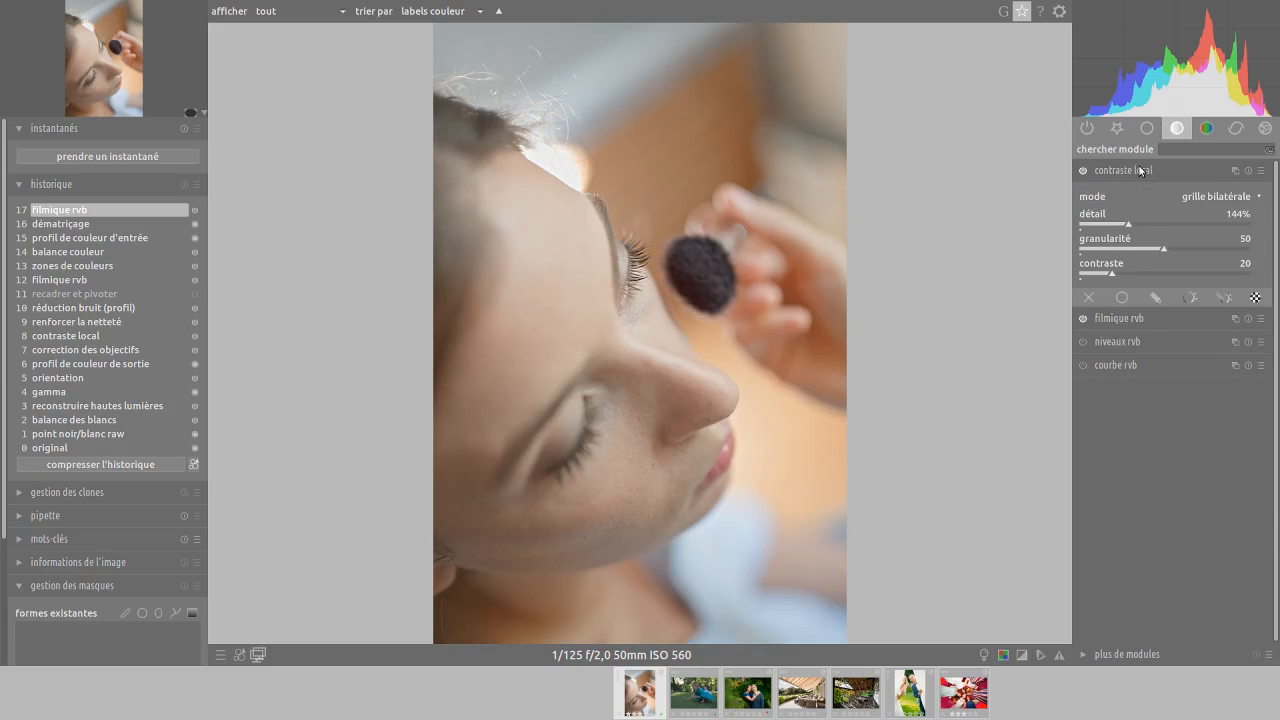
{"action": "left_click", "coordinate": [1237, 130]}
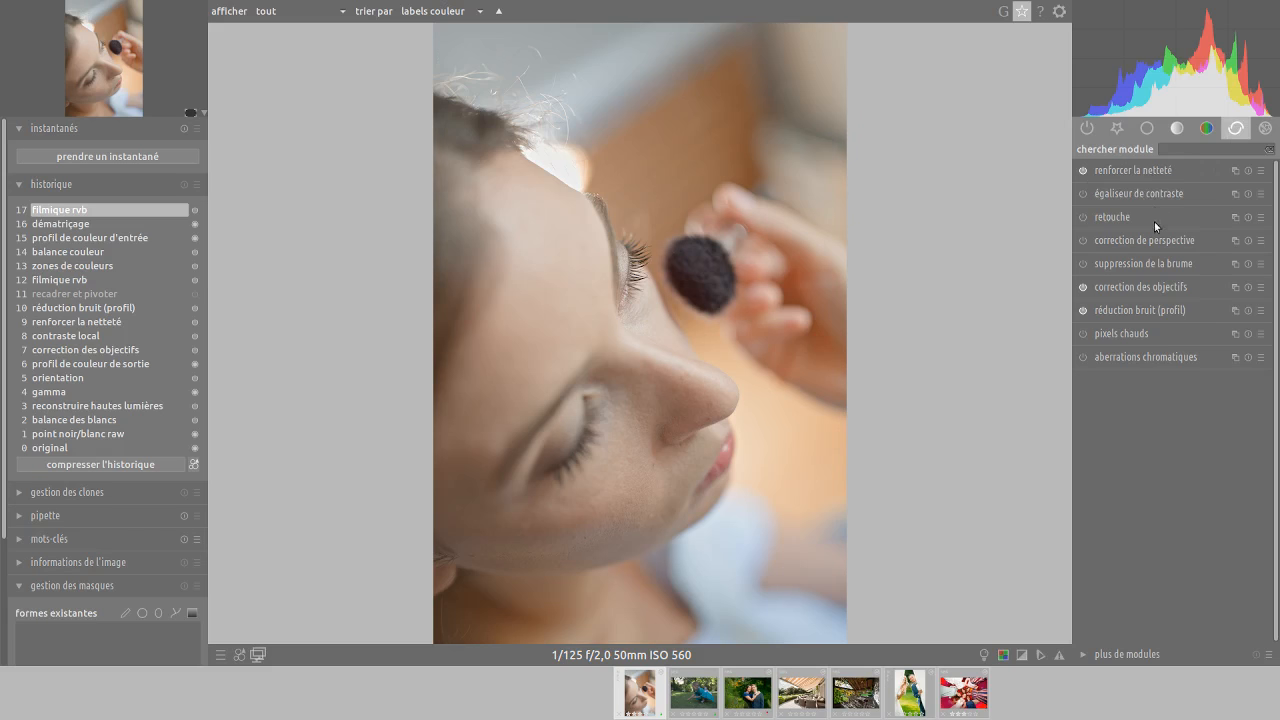
Expand the "correction des objectifs" module to examine its camera and lens settings, and collapse it again.
{"action": "left_click", "coordinate": [1160, 288]}
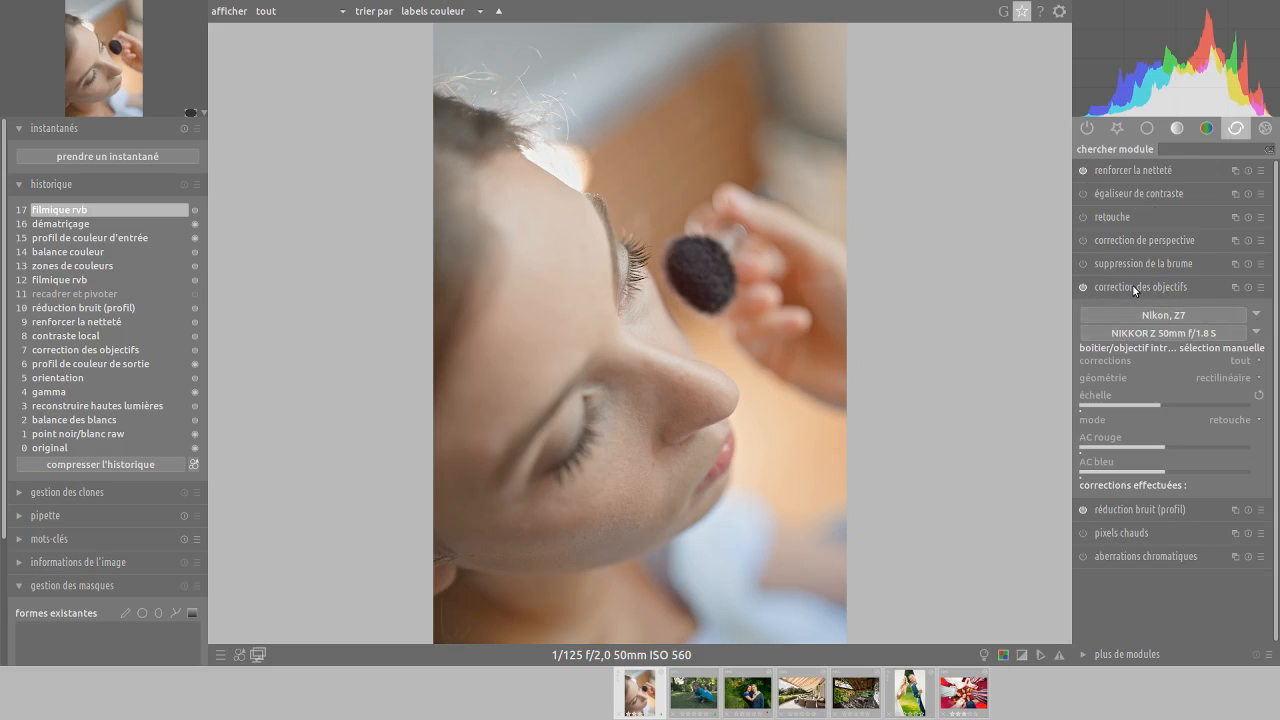
{"action": "left_click", "coordinate": [1132, 284]}
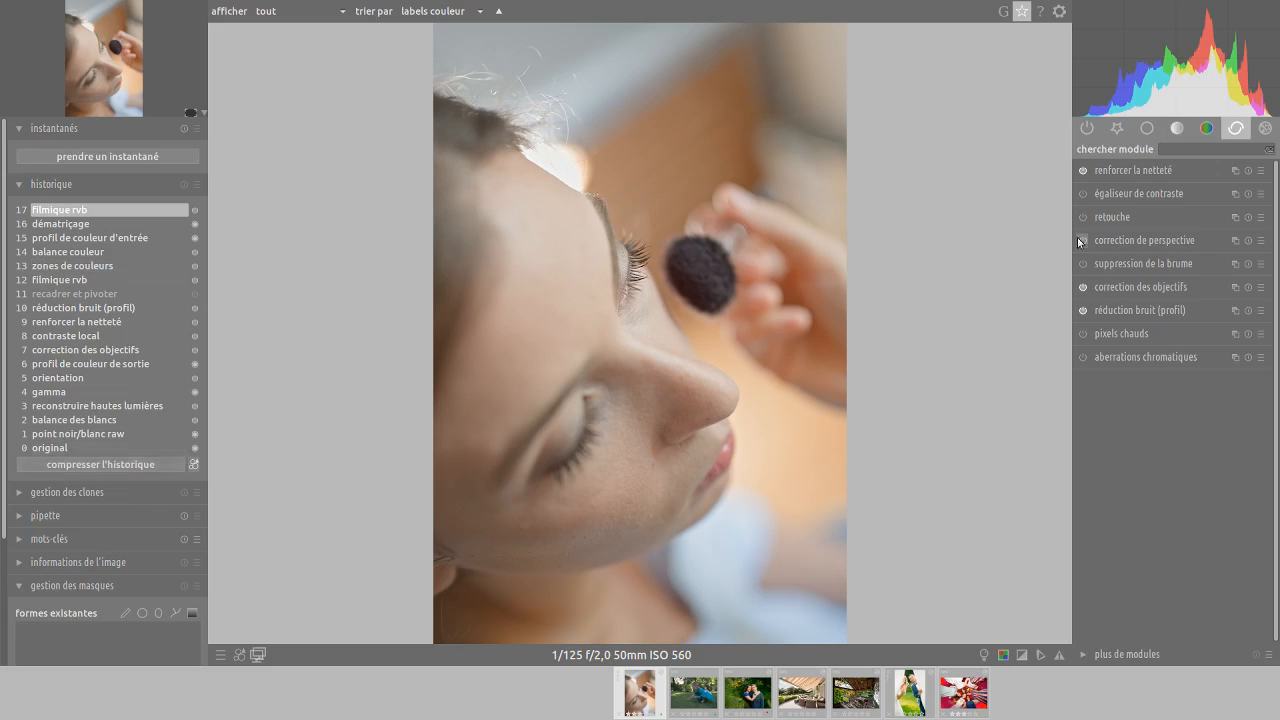
Set the "filmique rvb" white relative exposure to +3,65 IL and apply the "noir&blanc" style to the portrait photo.
{"action": "key", "text": "f"}
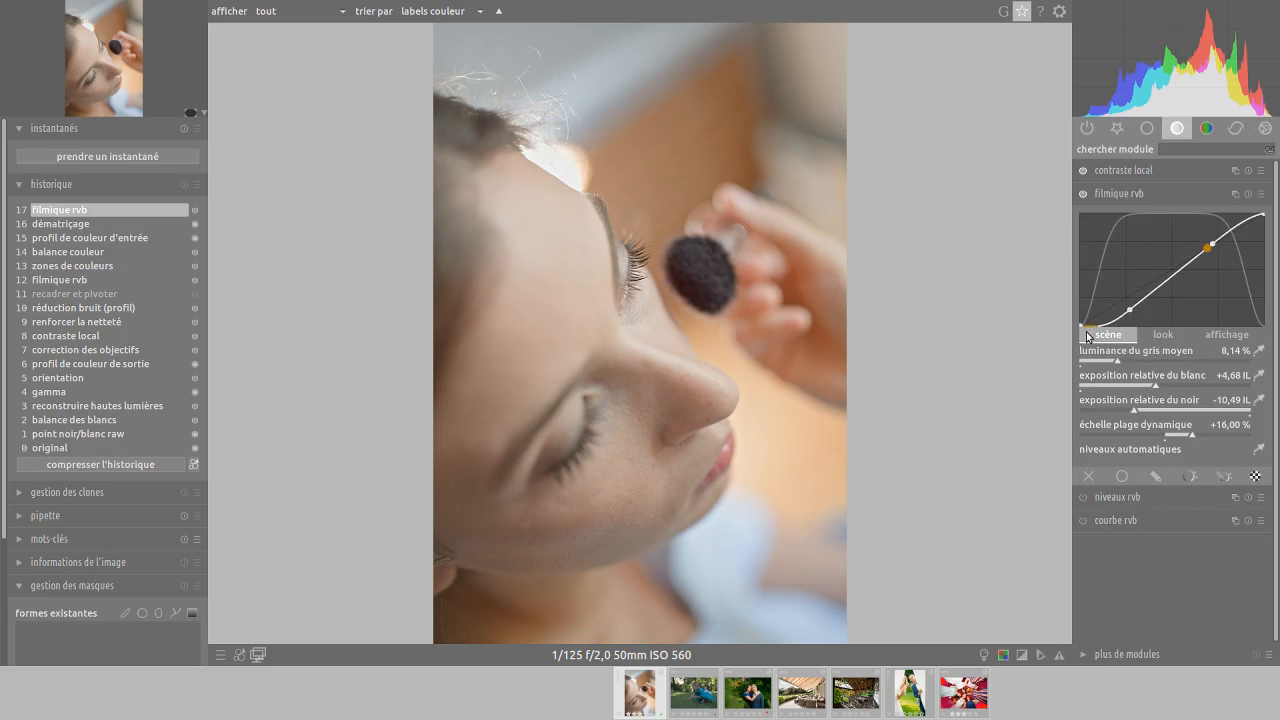
{"action": "left_click", "coordinate": [1137, 382]}
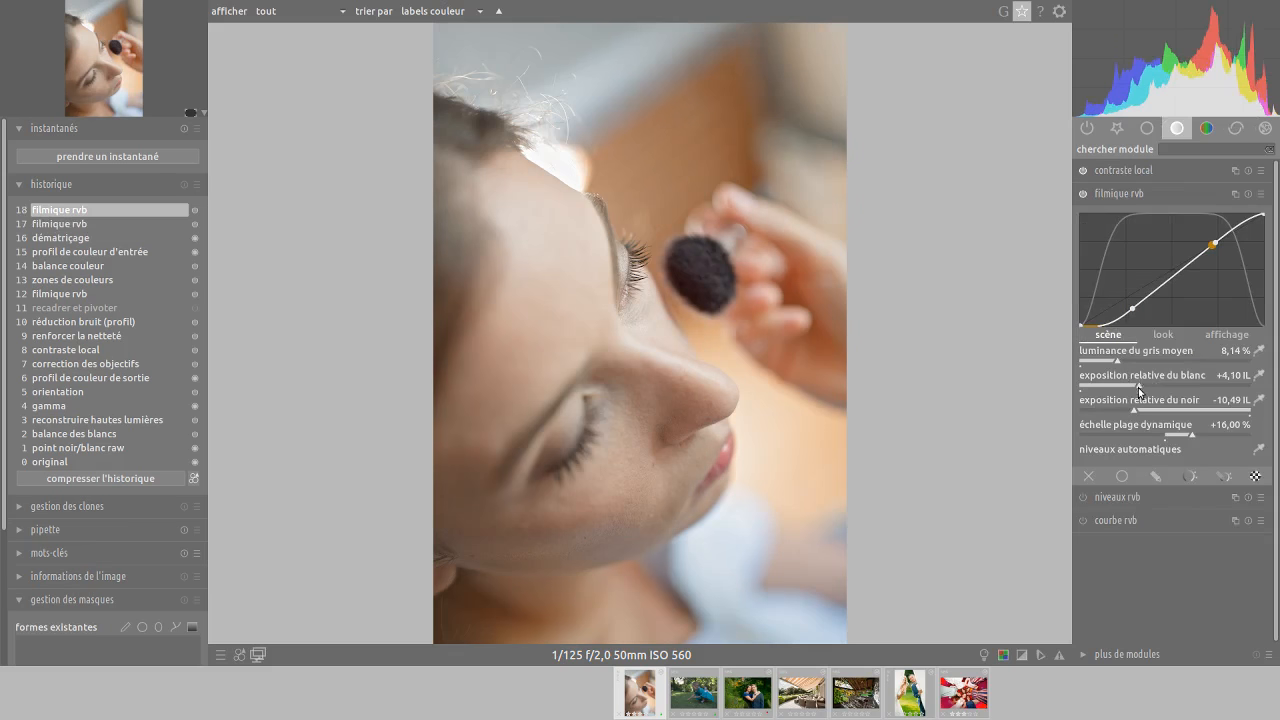
{"action": "left_click", "coordinate": [1125, 382]}
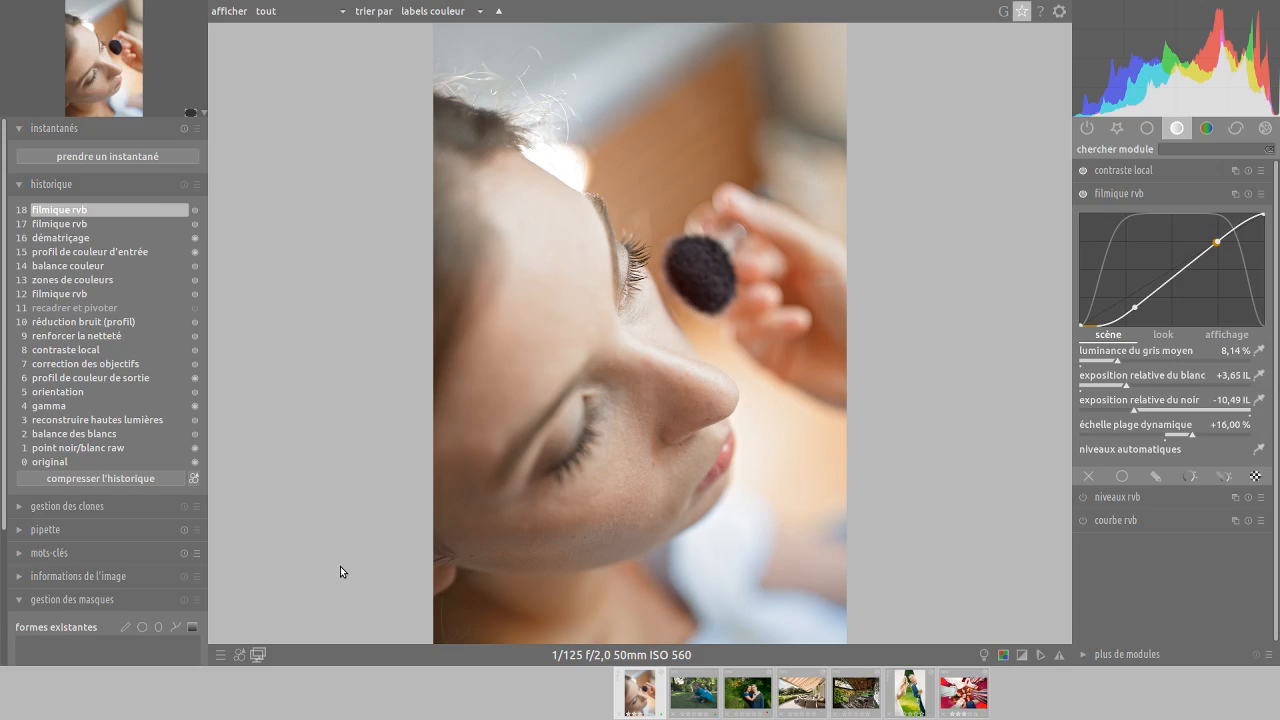
{"action": "left_click", "coordinate": [241, 653]}
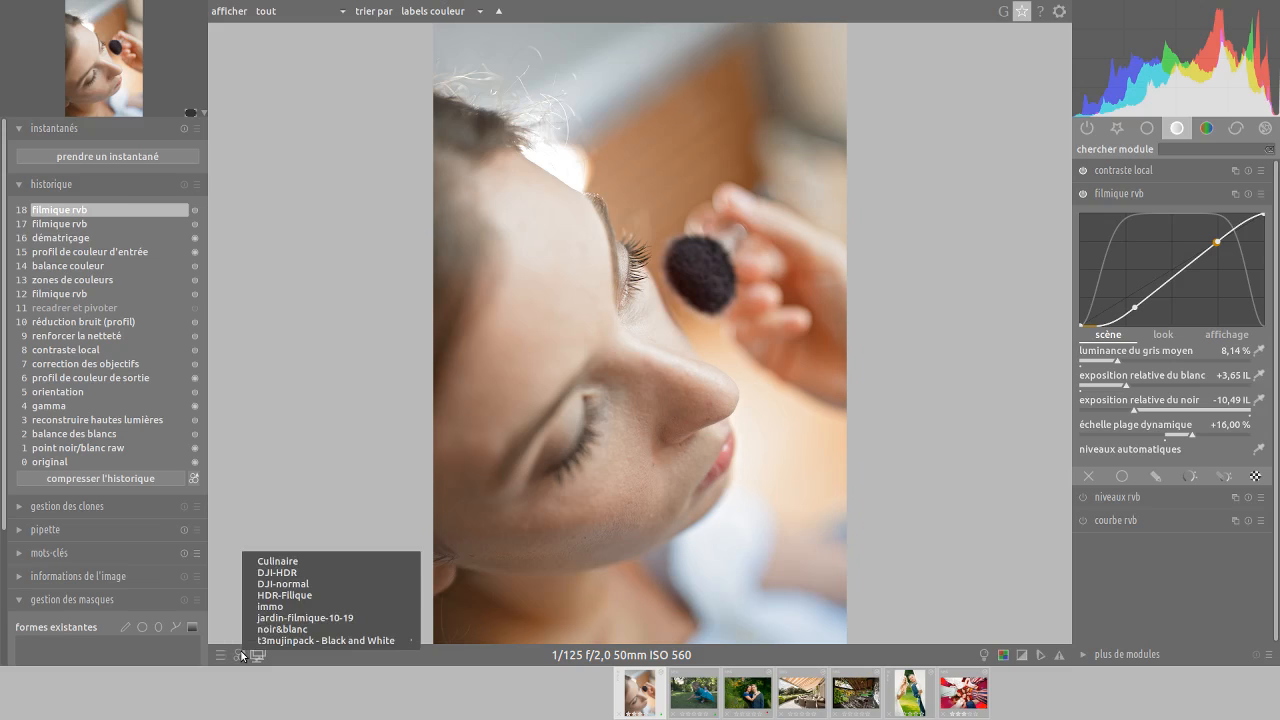
{"action": "left_click", "coordinate": [285, 630]}
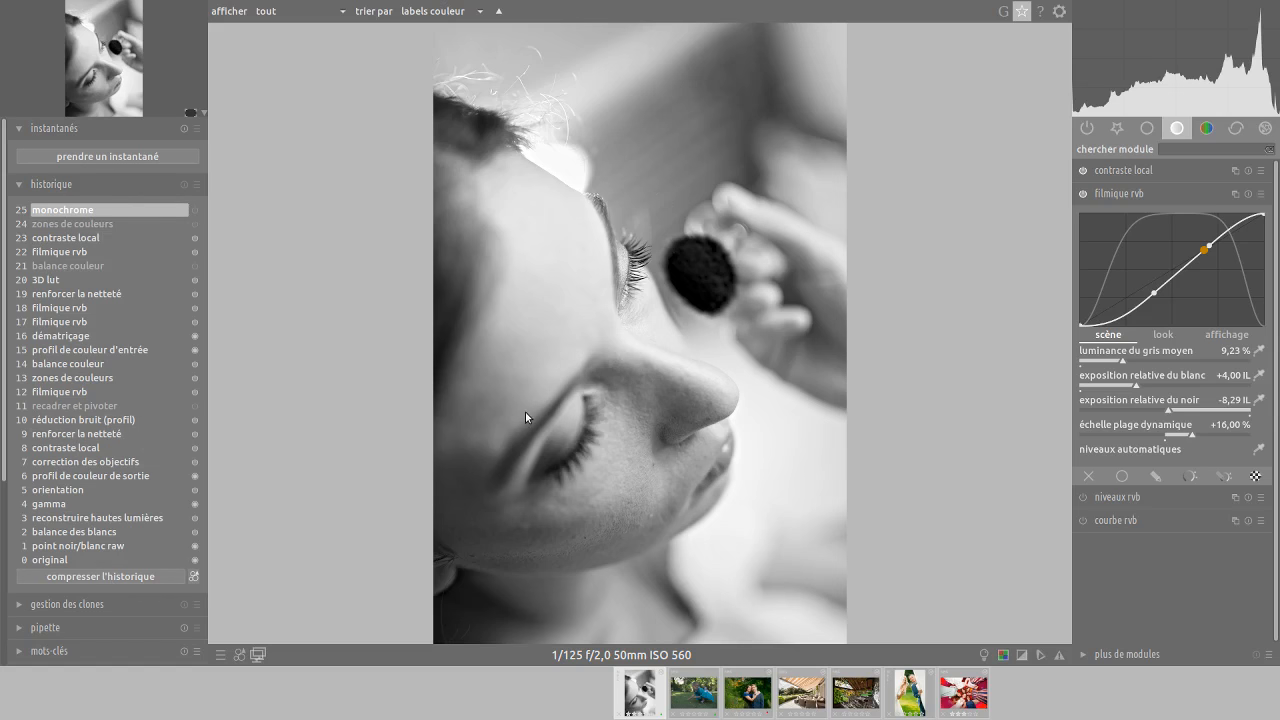
Open the photo of the girl in the blue dress and set its "filmique rvb" white relative exposure to +3,87 IL.
{"action": "left_click", "coordinate": [701, 707]}
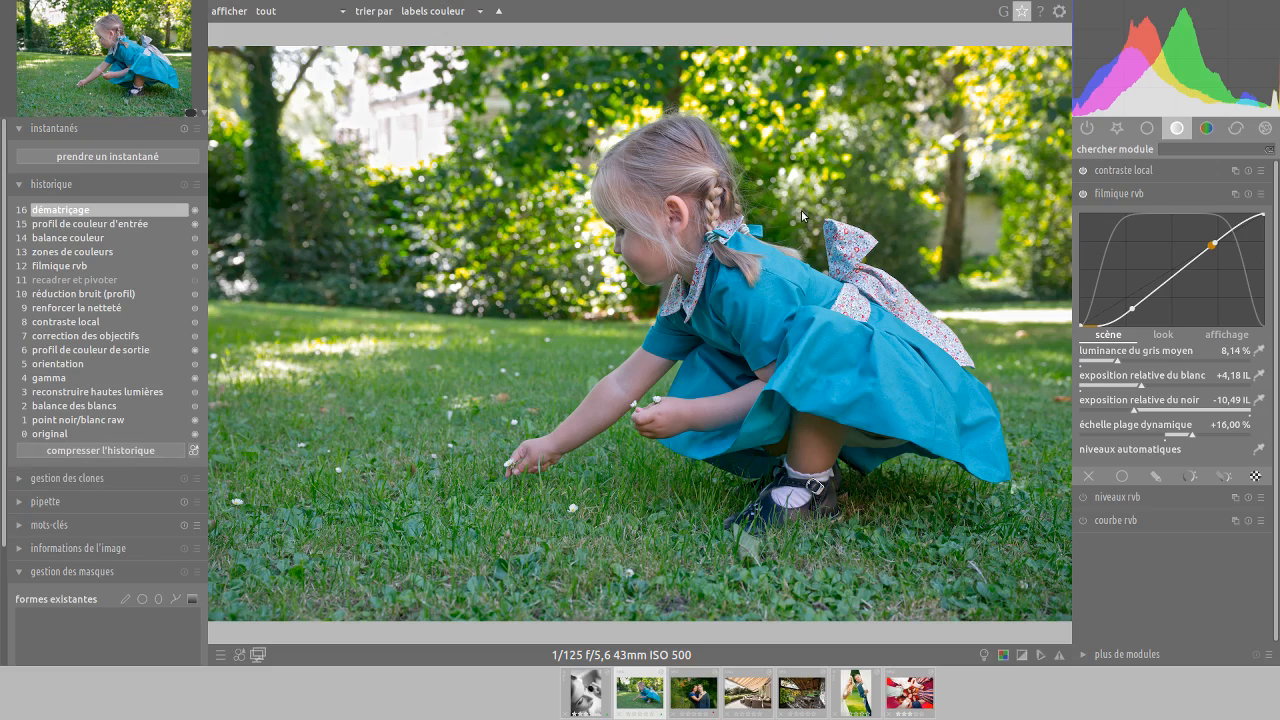
{"action": "left_click", "coordinate": [1133, 383]}
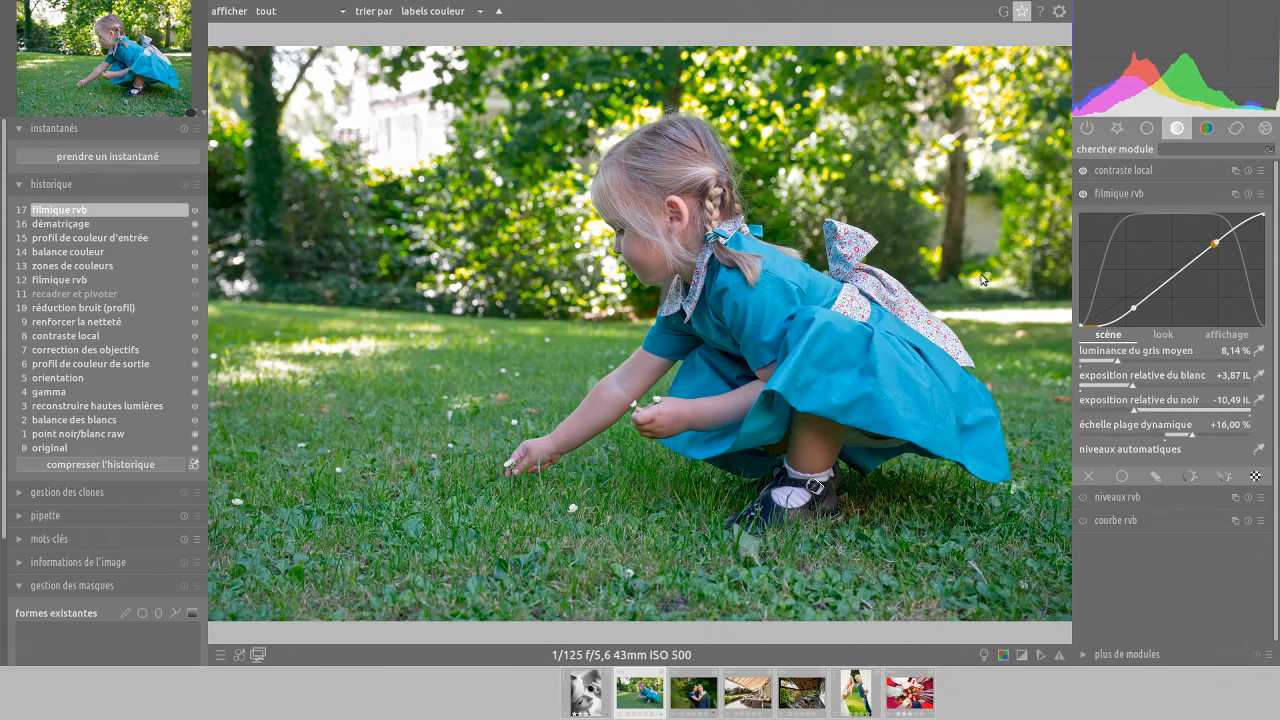
Return to the lighttable and examine the presets of "exporter sélection" without applying one.
{"action": "key", "text": "l"}
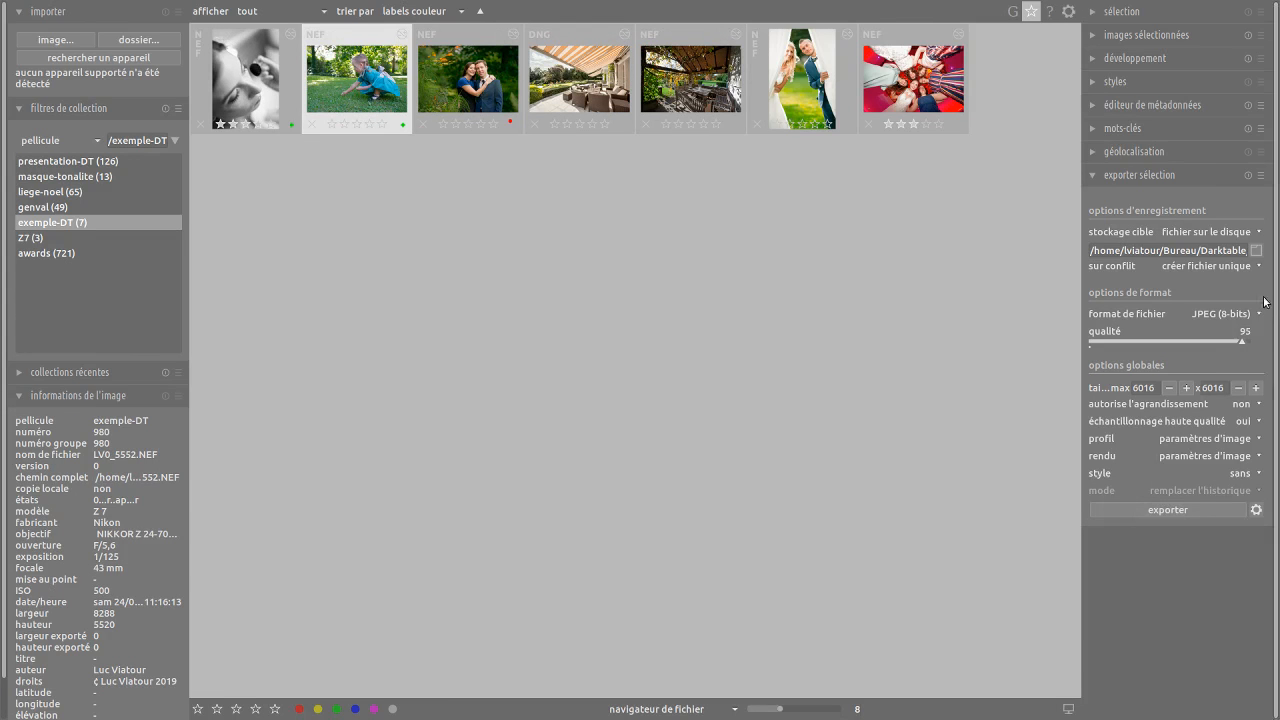
{"action": "left_click", "coordinate": [1261, 176]}
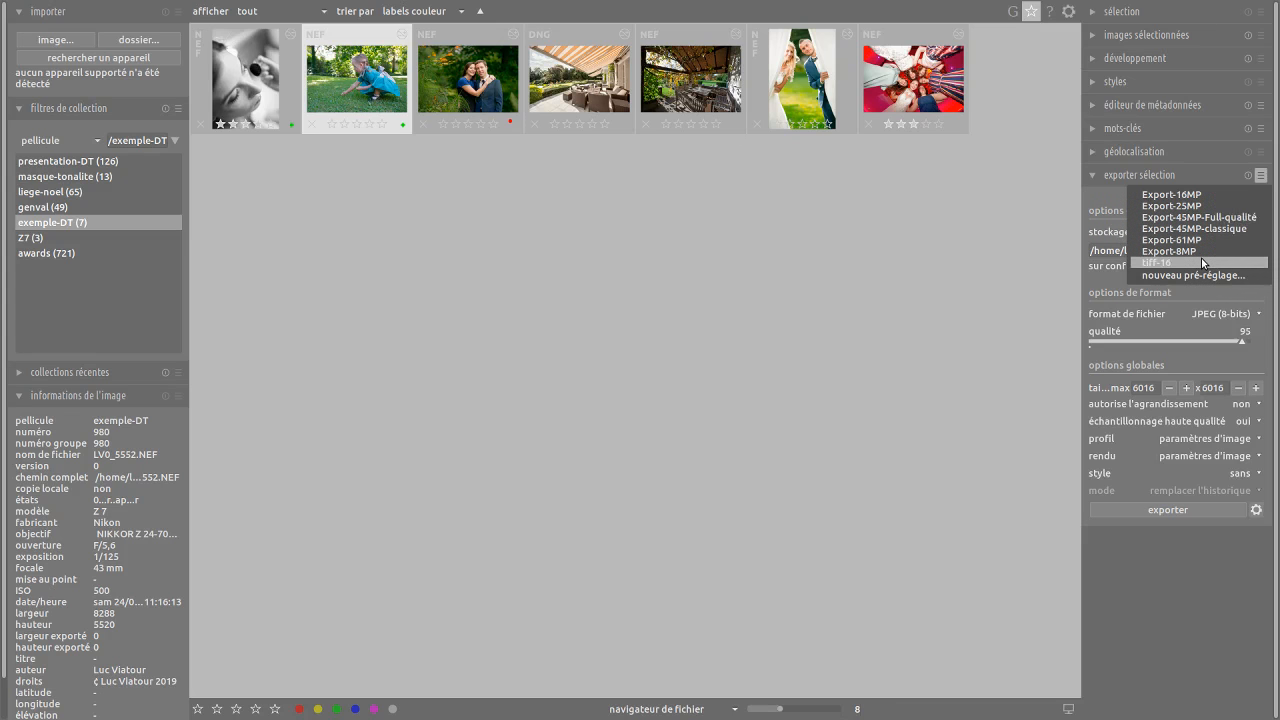
{"action": "left_click", "coordinate": [1177, 621]}
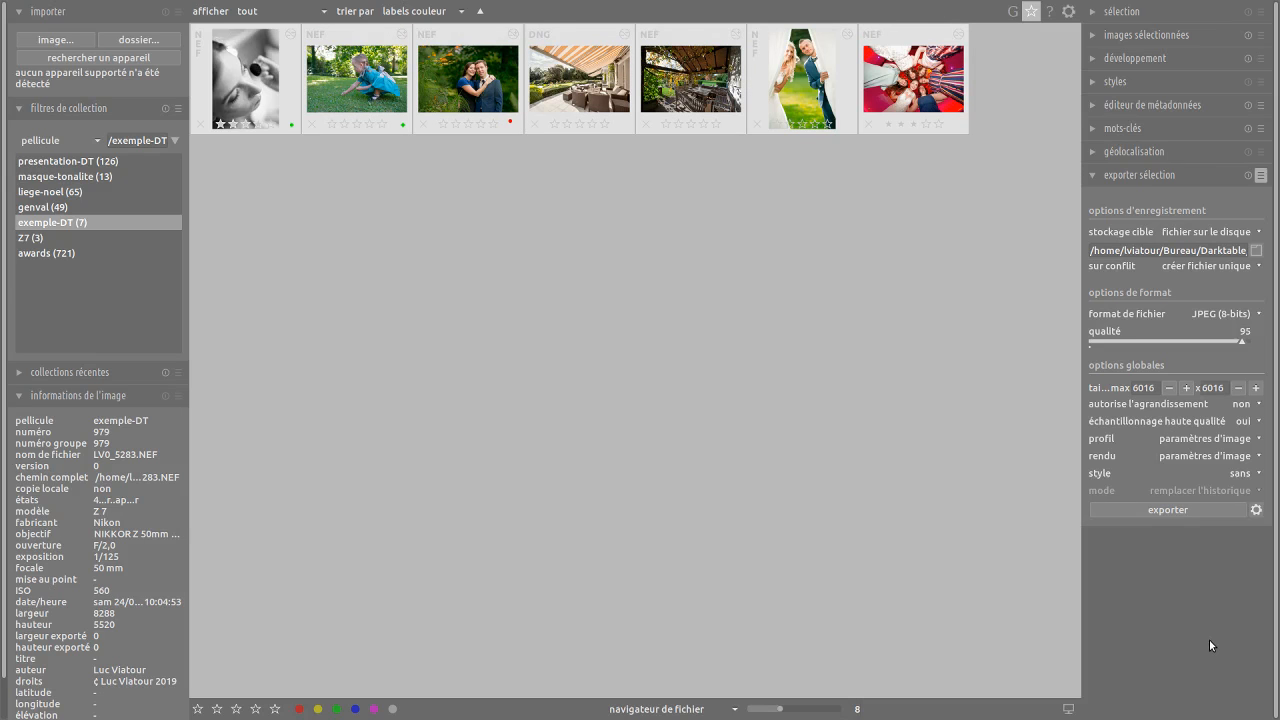
{"action": "key", "text": "ctrl+alt+Down"}
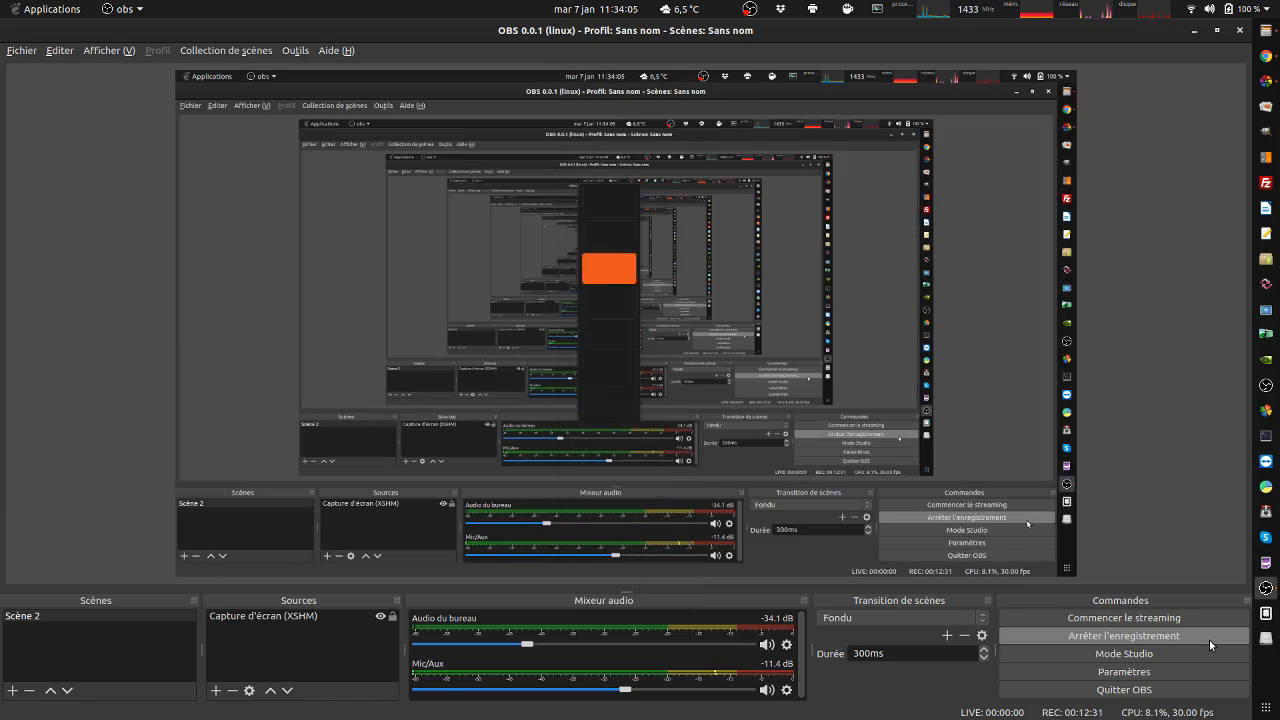